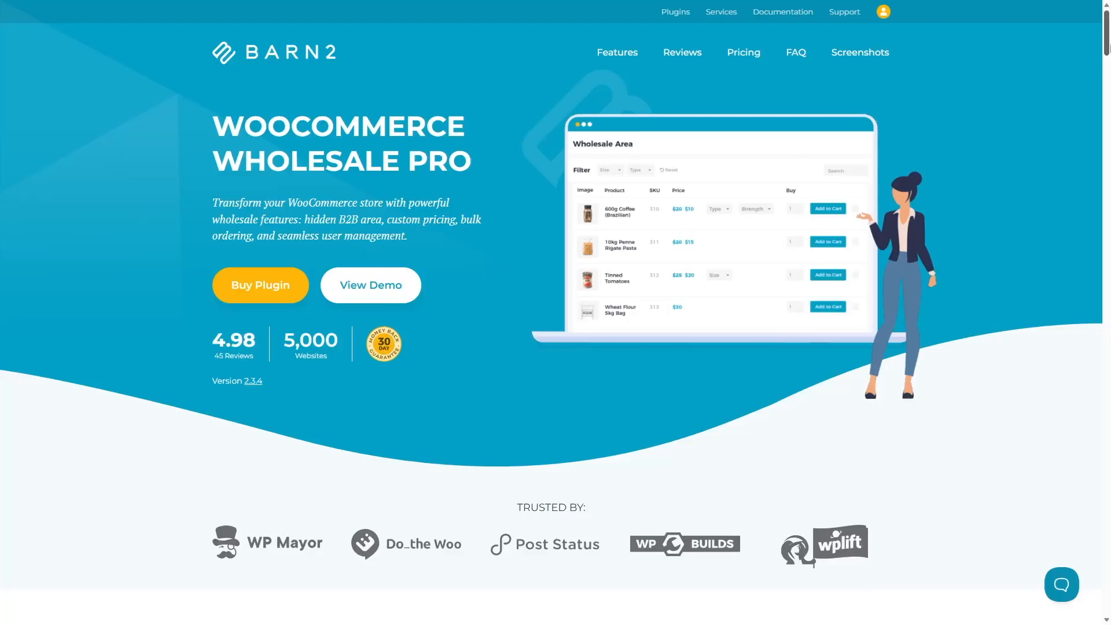
- Look through the feature sections of the WooCommerce Wholesale Pro product page
scroll(742, 176, "down", 10)
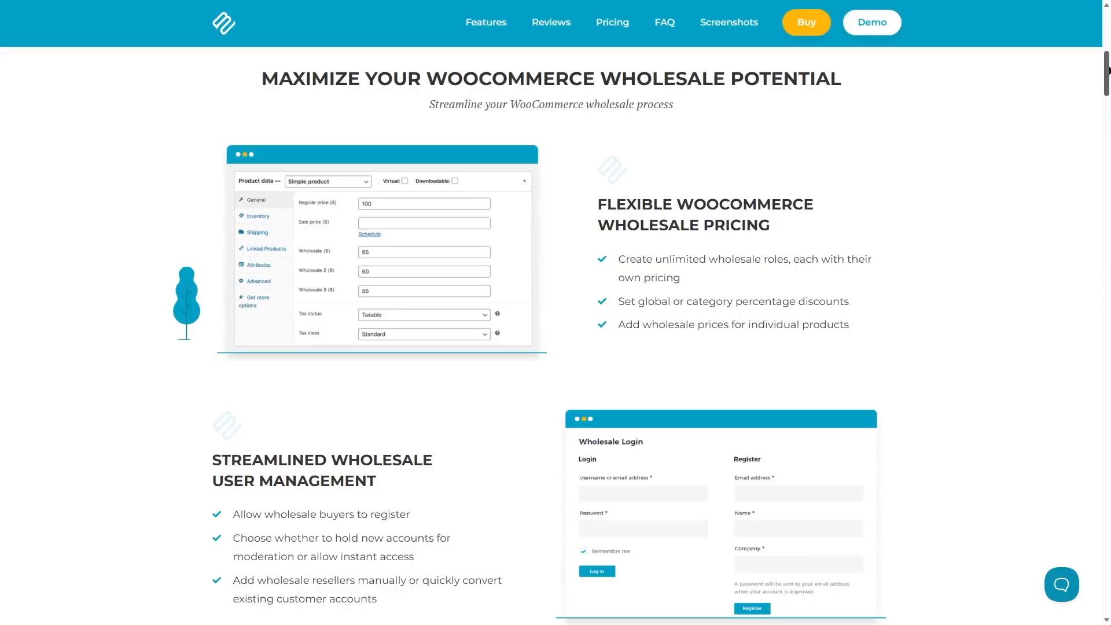
scroll(347, 219, "down", 4)
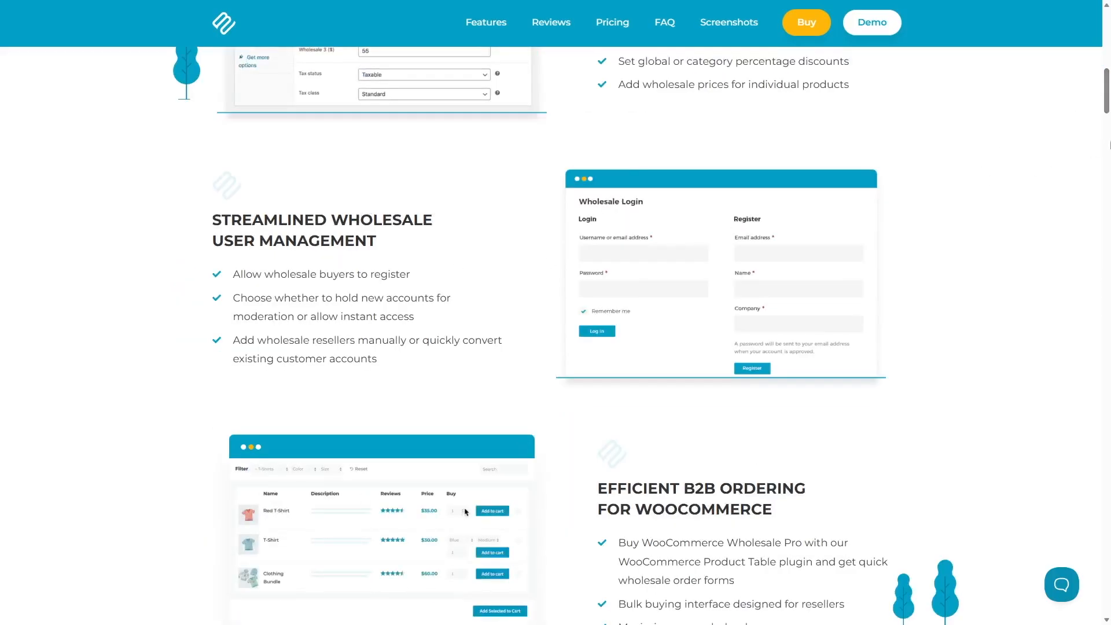
scroll(555, 312, "down", 5)
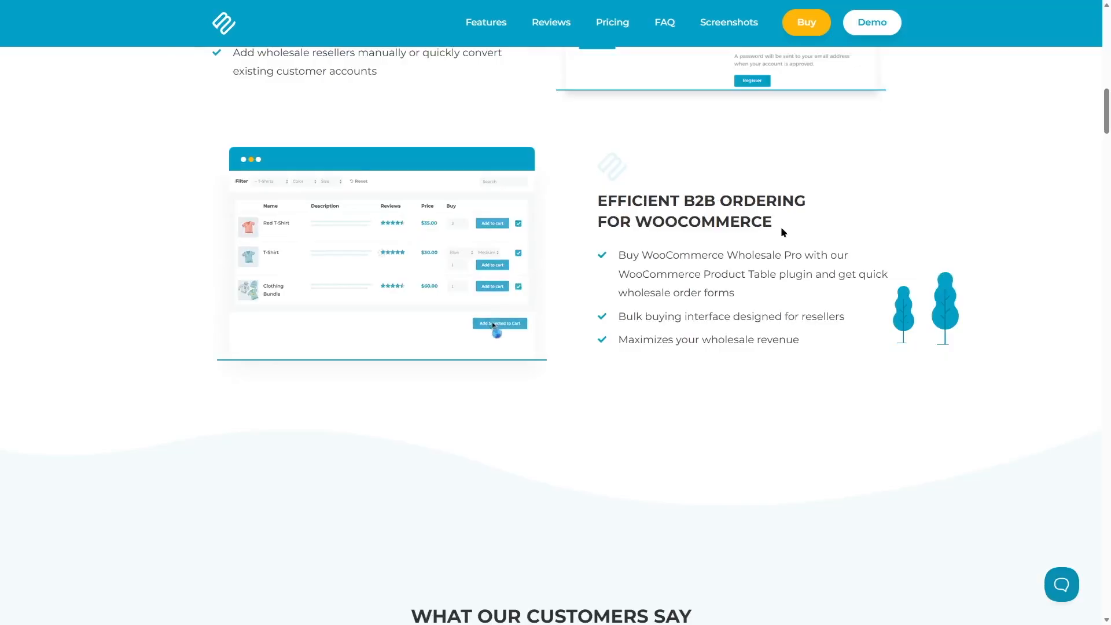
scroll(784, 232, "down", 8)
scroll(784, 232, "up", 10)
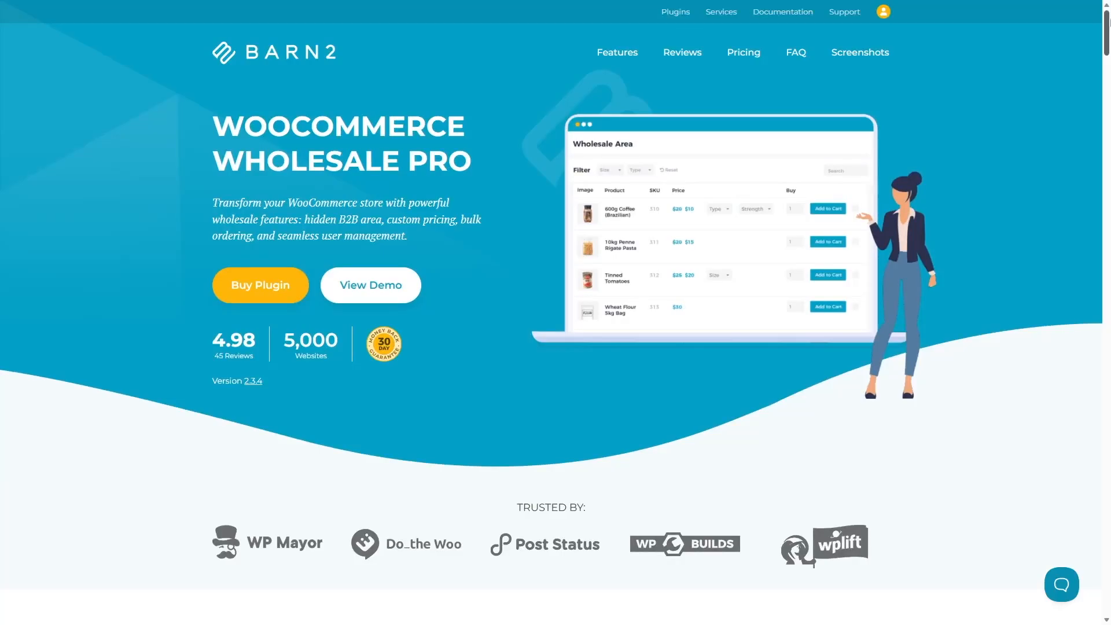
- Create and launch the editable admin demo of WooCommerce Wholesale Pro, entering an email address to proceed
left_click(372, 292)
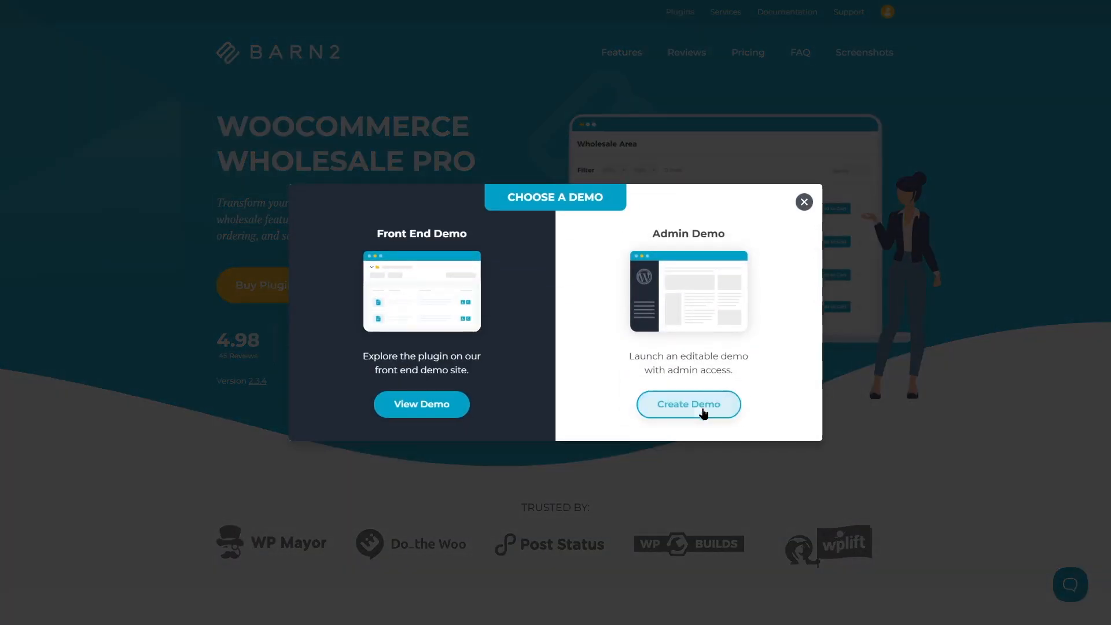
left_click(684, 414)
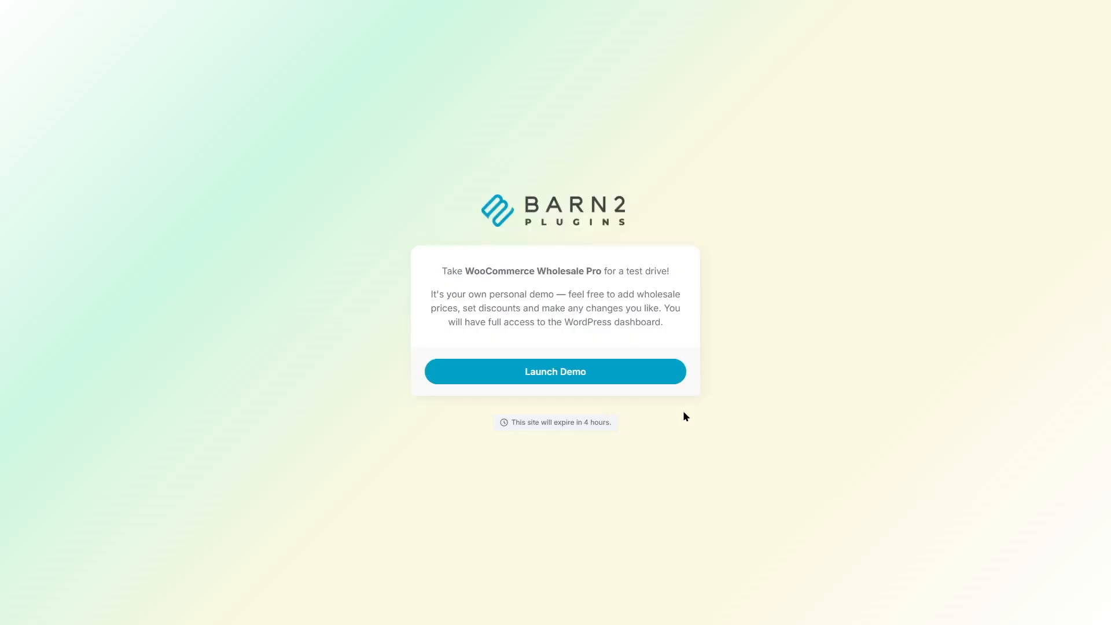
left_click(580, 372)
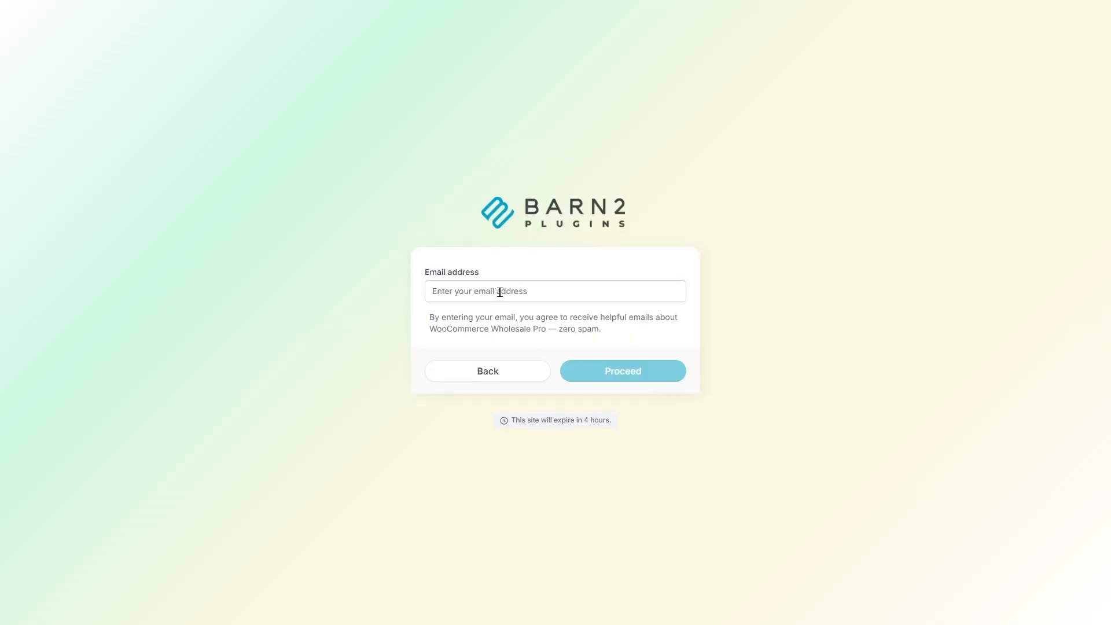
left_click(443, 292)
left_click(601, 366)
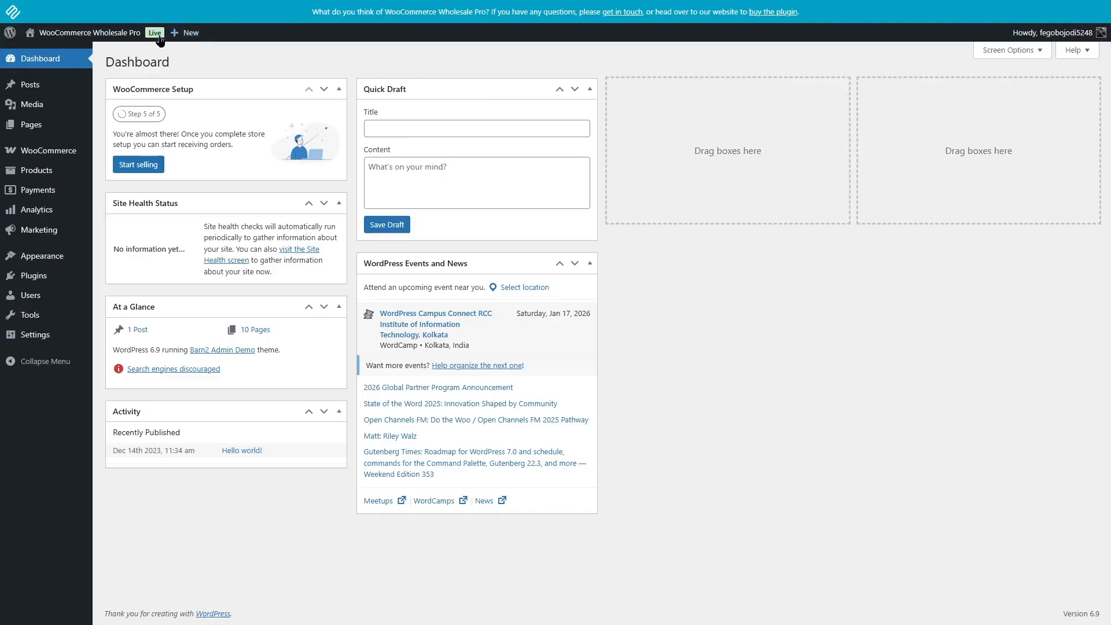
- Open the Wholesale section of the WooCommerce settings
mouse_move(54, 156)
mouse_move(81, 34)
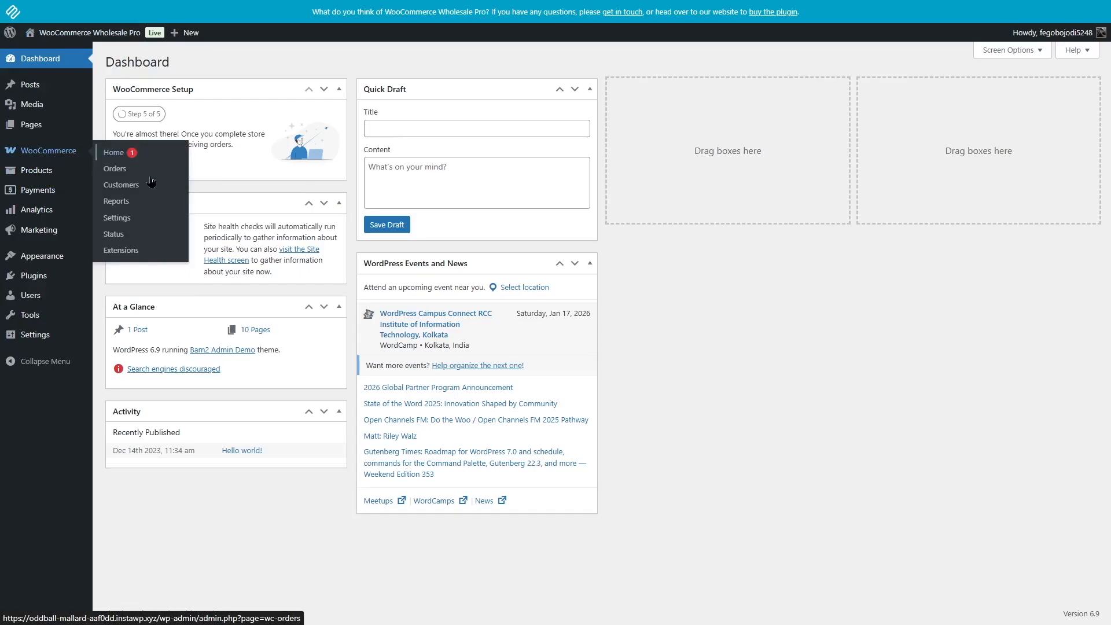
left_click(136, 218)
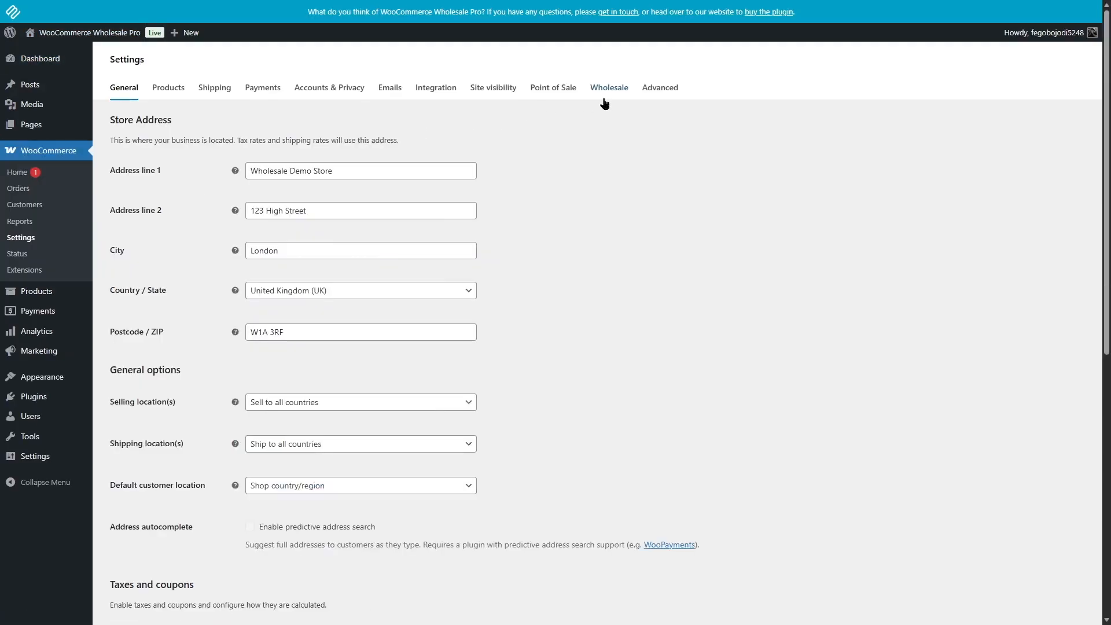
left_click(594, 96)
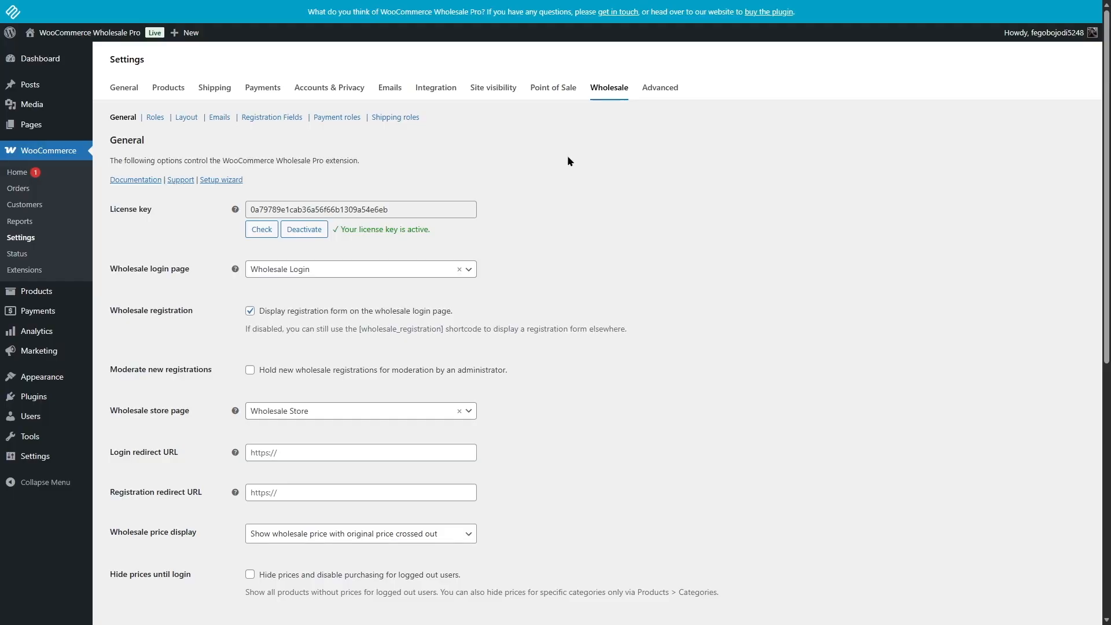
- Check the layout choices for the wholesale store page and for wholesale product category and tag pages
left_click(191, 117)
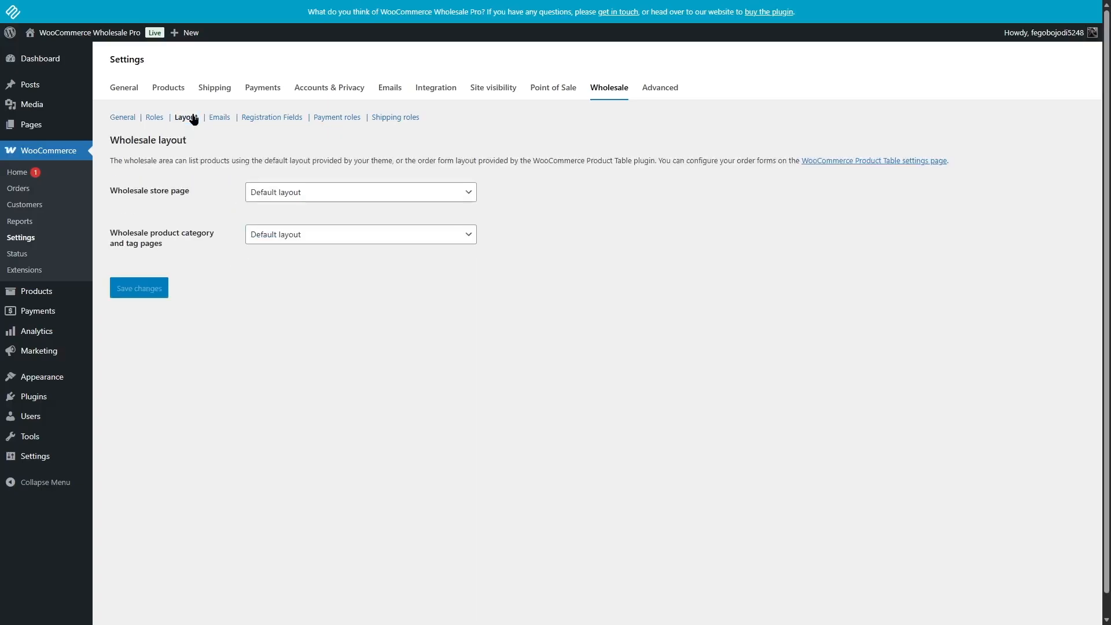
left_click(309, 196)
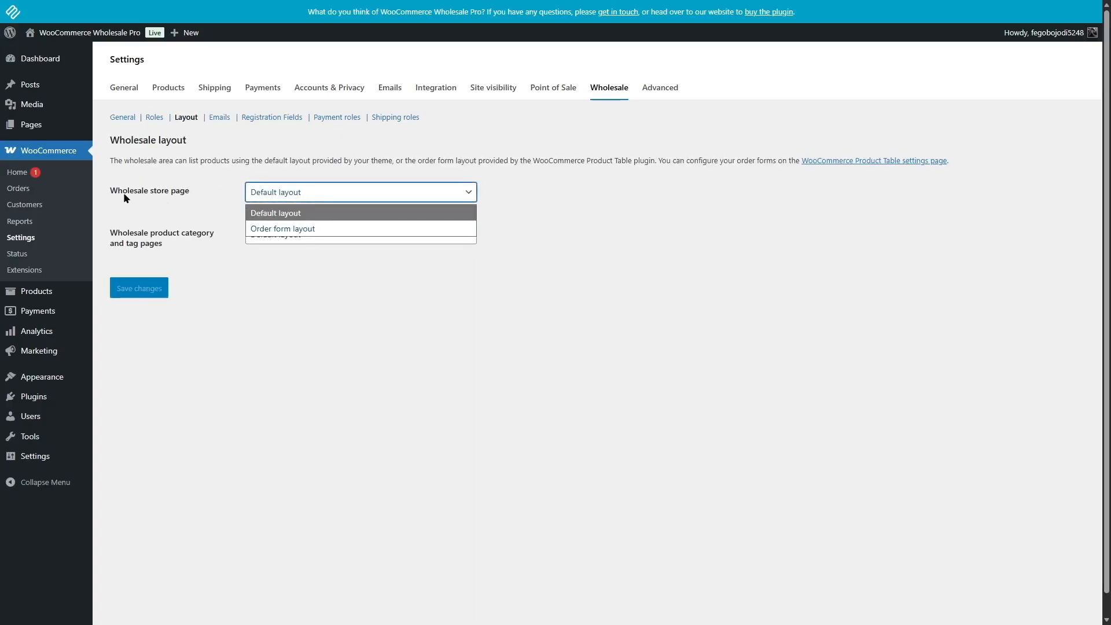
left_click(220, 192)
left_click(272, 235)
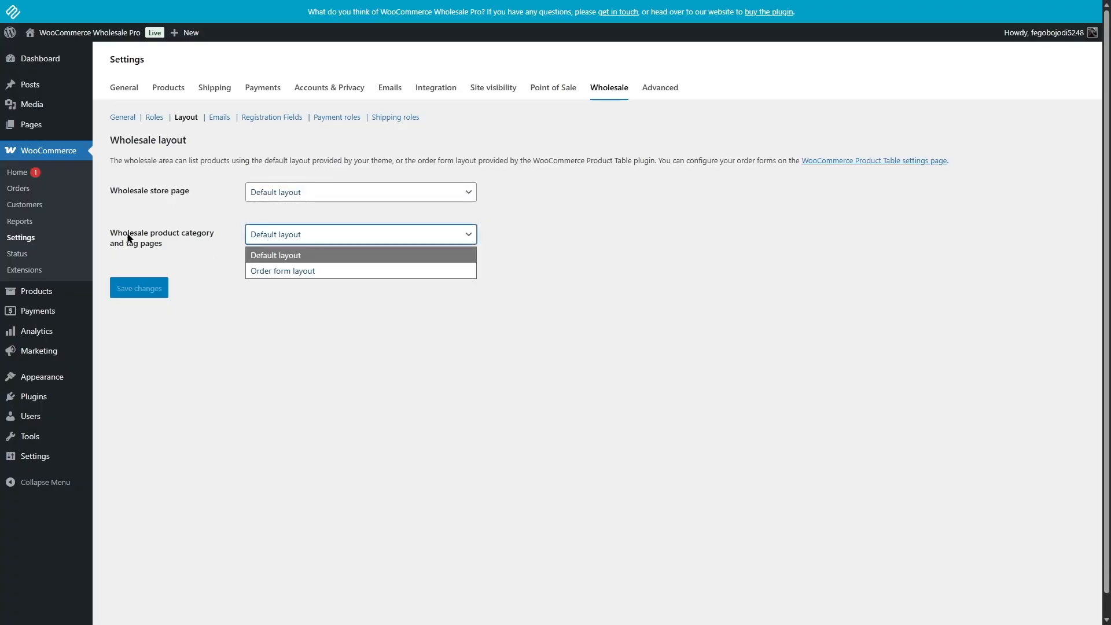
left_click(212, 377)
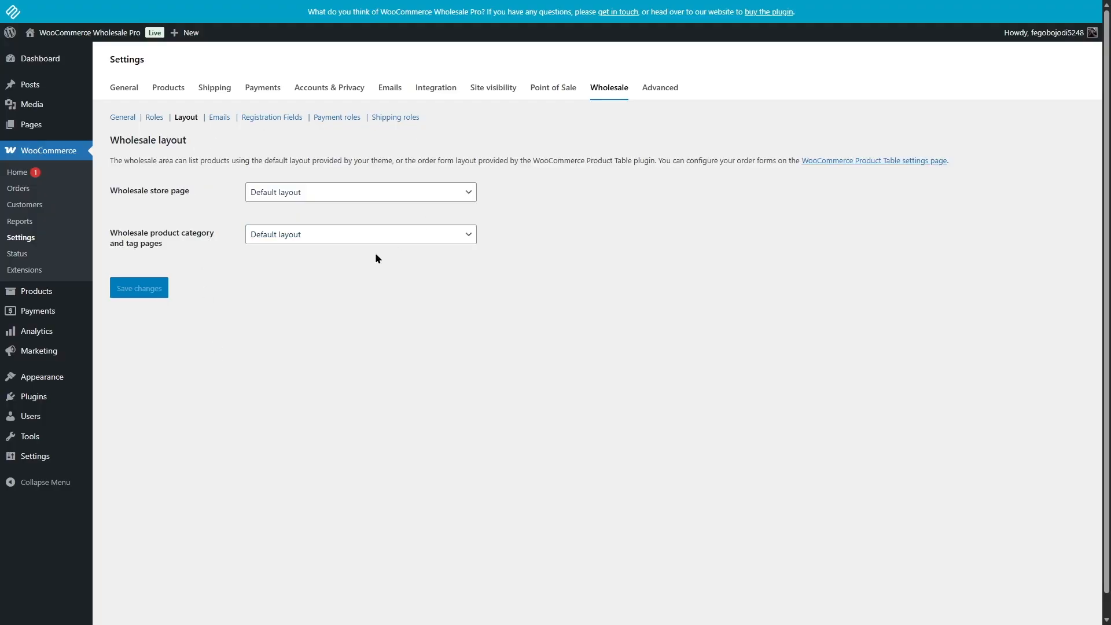
- Switch moderation of new wholesale registrations on and back off in the general wholesale settings
left_click(134, 119)
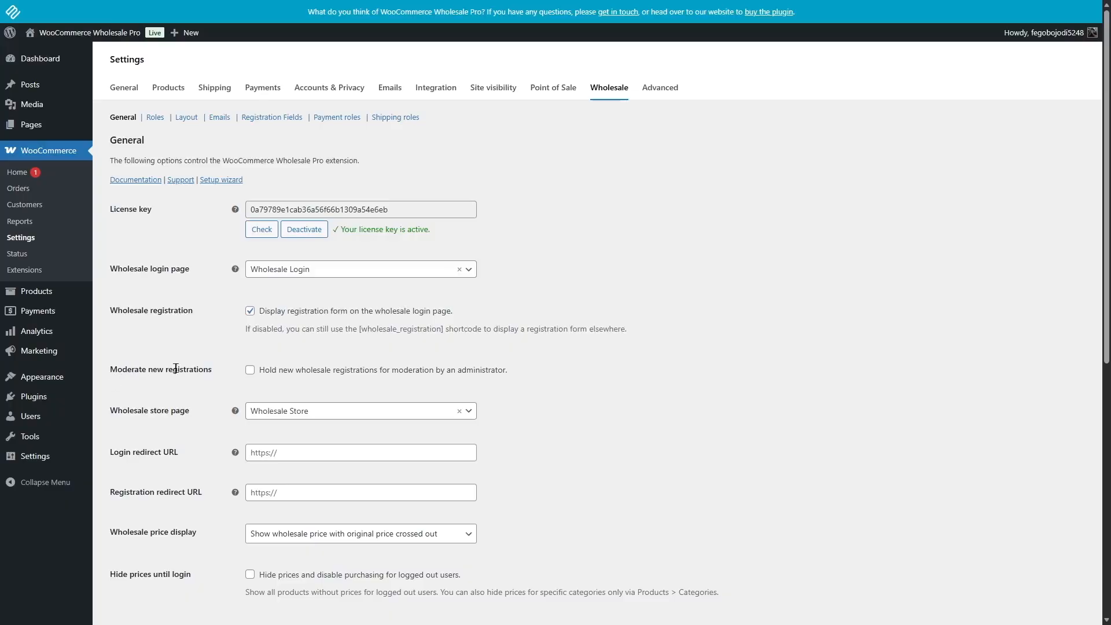
left_click(250, 371)
left_click(250, 370)
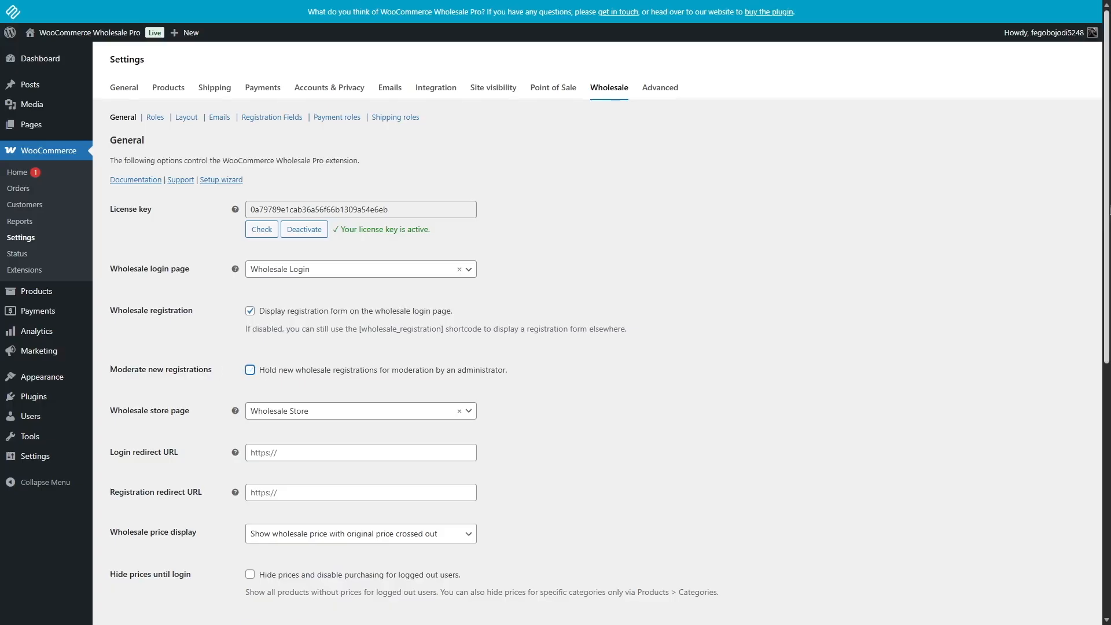
- Check which pages can be assigned as the wholesale store page
scroll(250, 370, "down", 3)
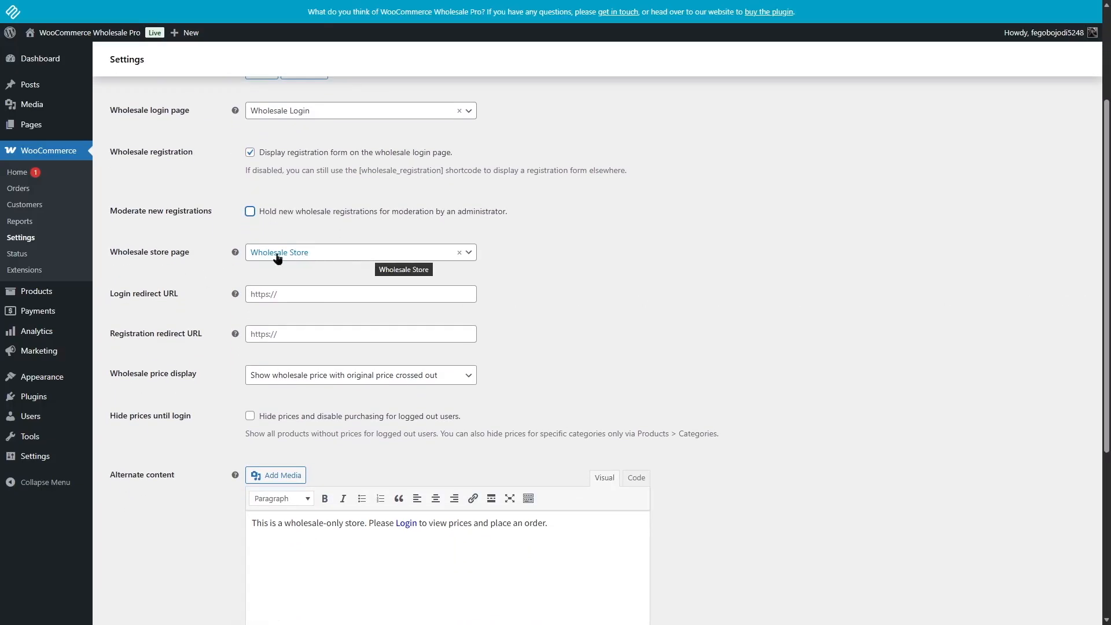
left_click(331, 259)
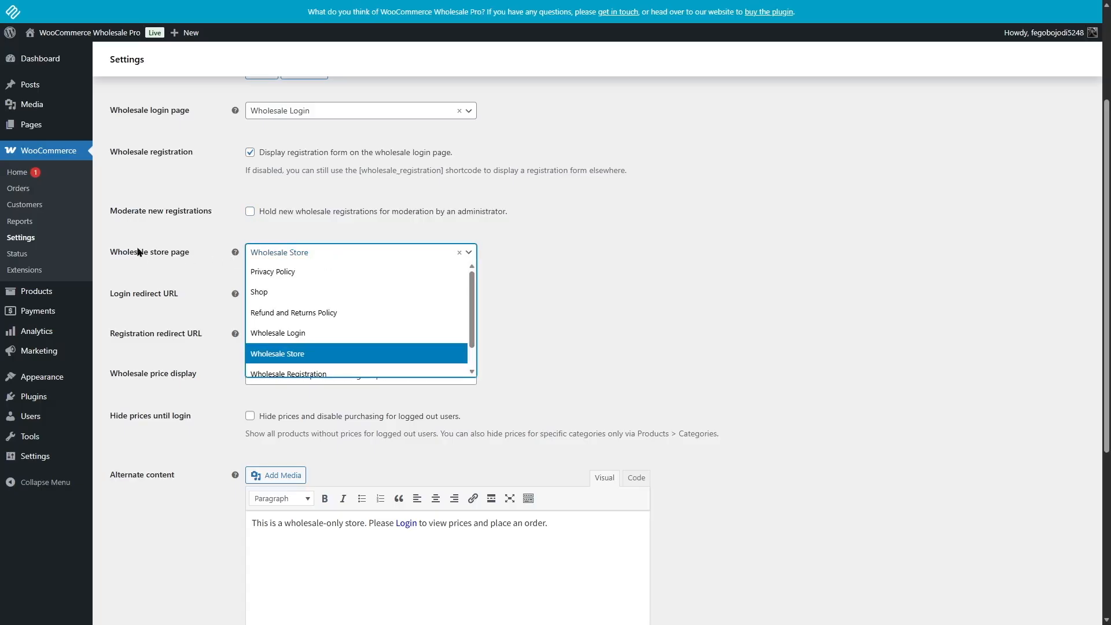
left_click(152, 229)
left_click(267, 257)
left_click(647, 327)
- Check the wholesale price display choices and look over the remaining general wholesale settings
scroll(647, 327, "down", 1)
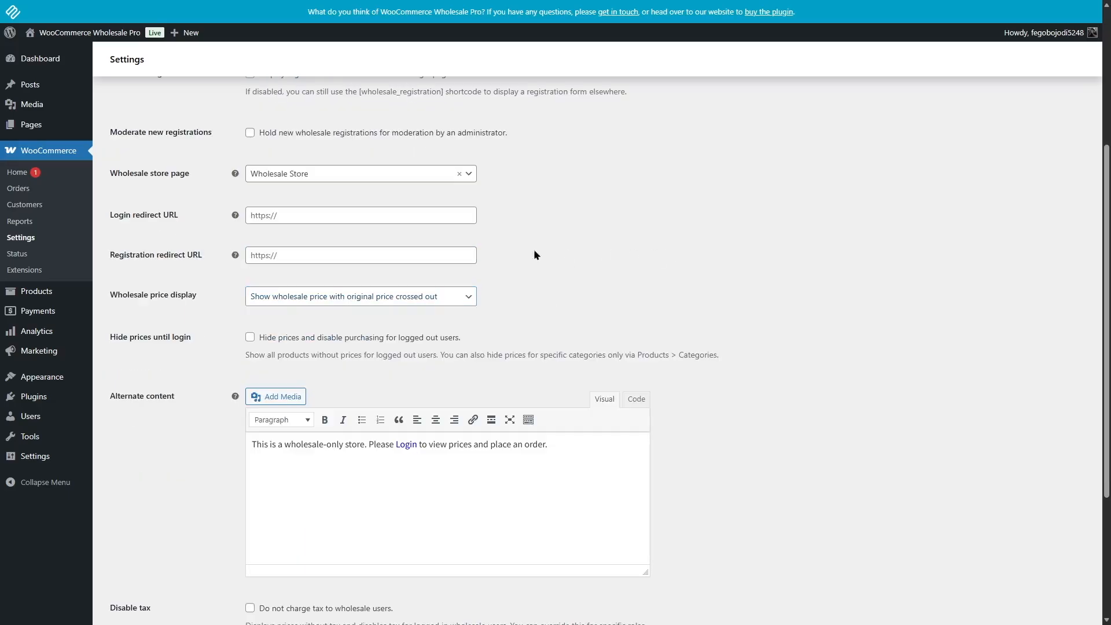
left_click(293, 300)
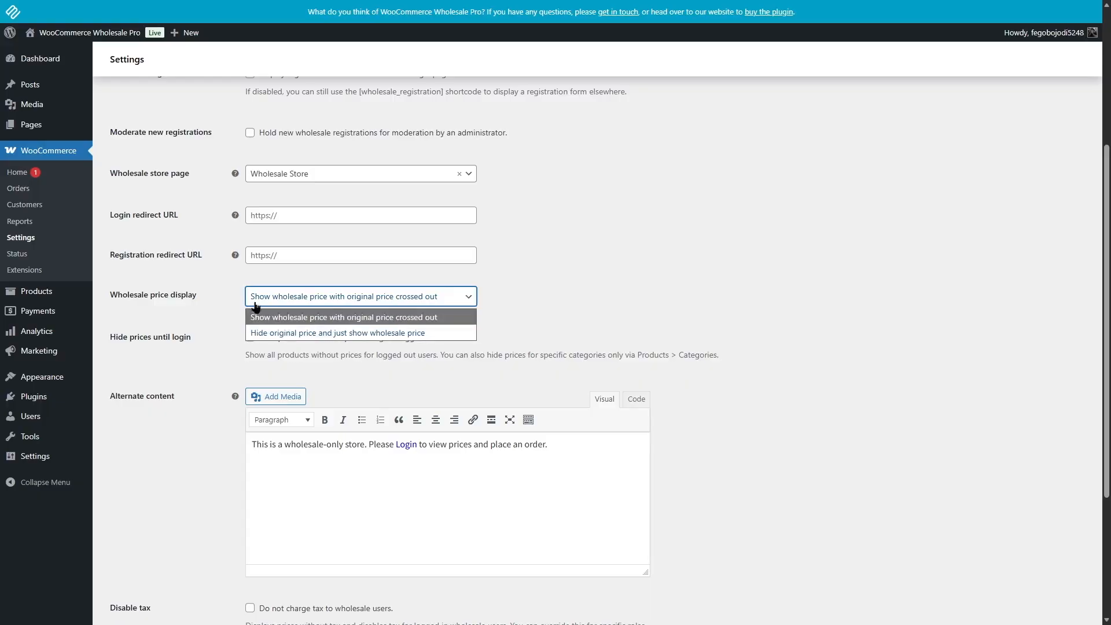
left_click(571, 323)
left_click_drag(1106, 229, 1106, 93)
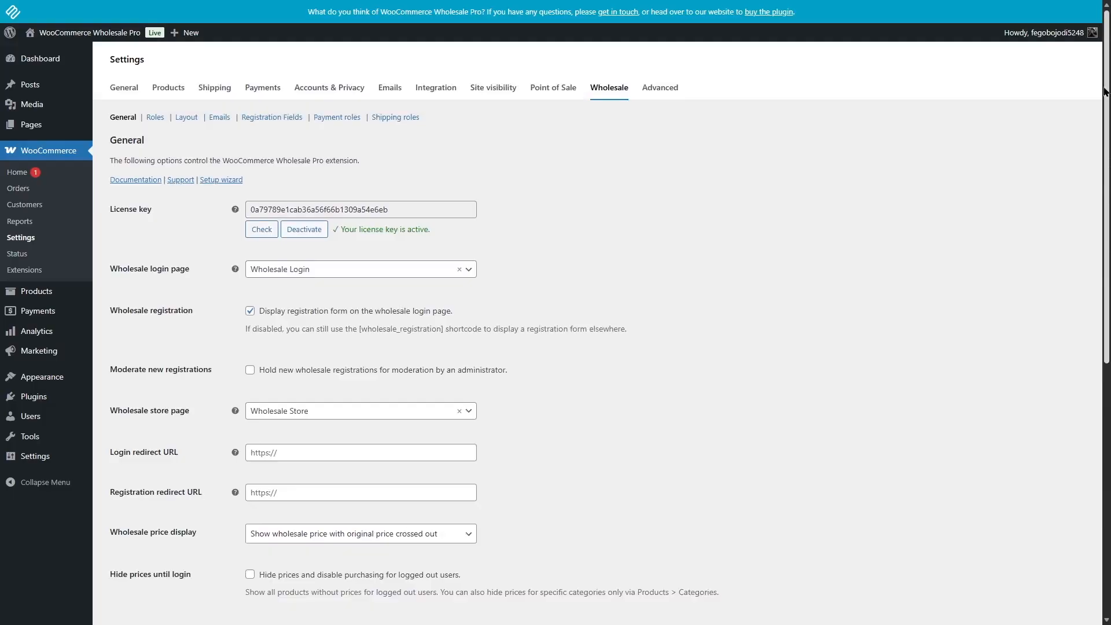
scroll(1107, 420, "down", 5)
left_click_drag(1108, 421, 1108, 246)
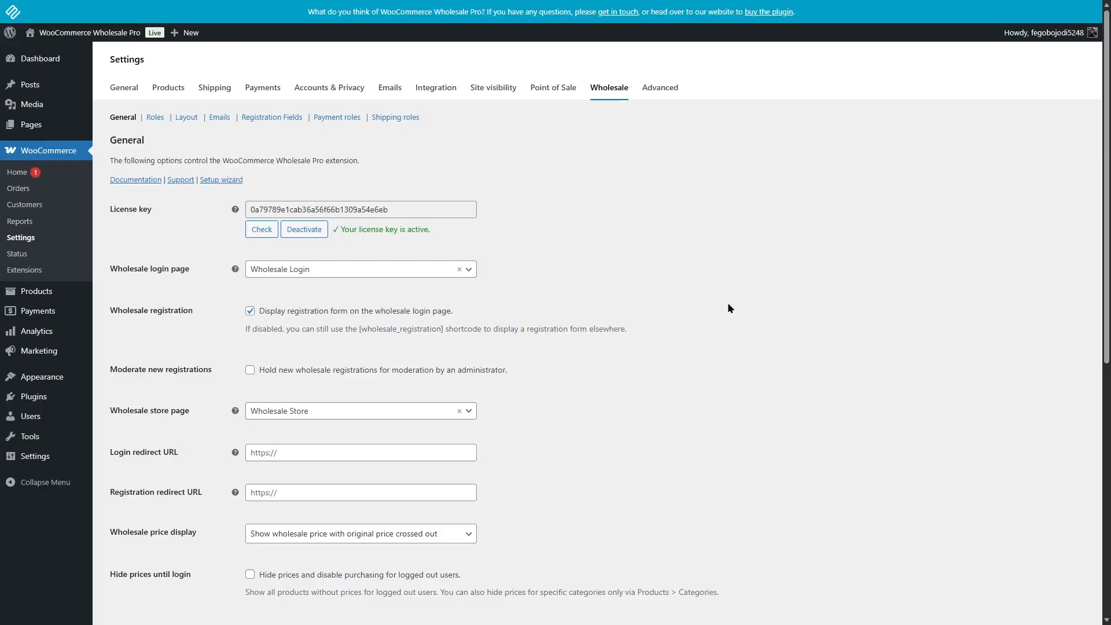
- Open the Wholesale user role for editing and save the role
left_click(150, 119)
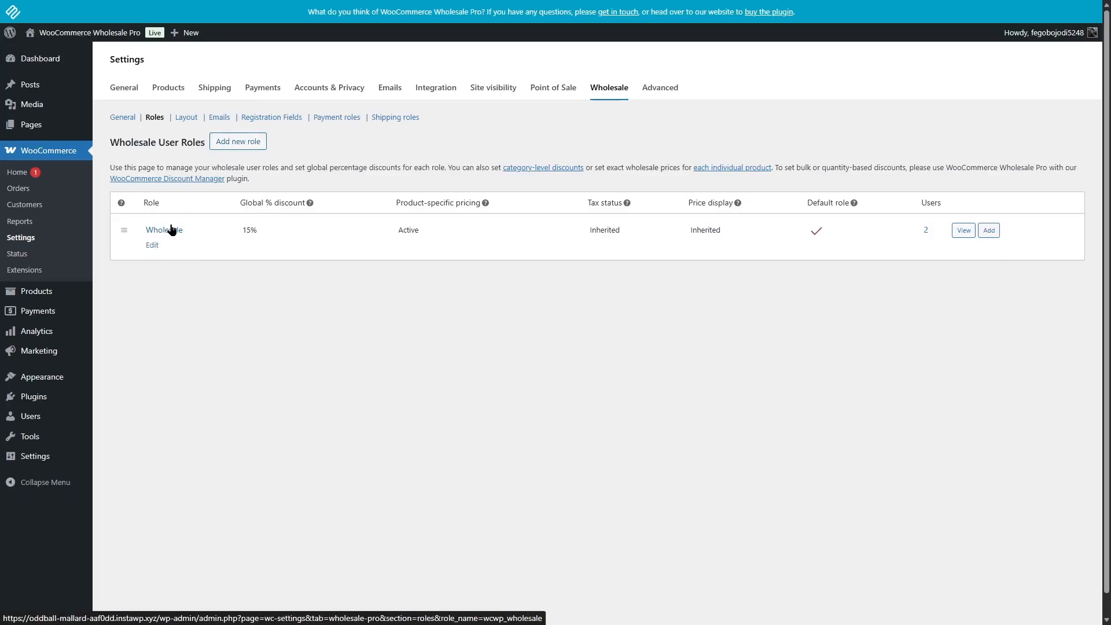
left_click(152, 246)
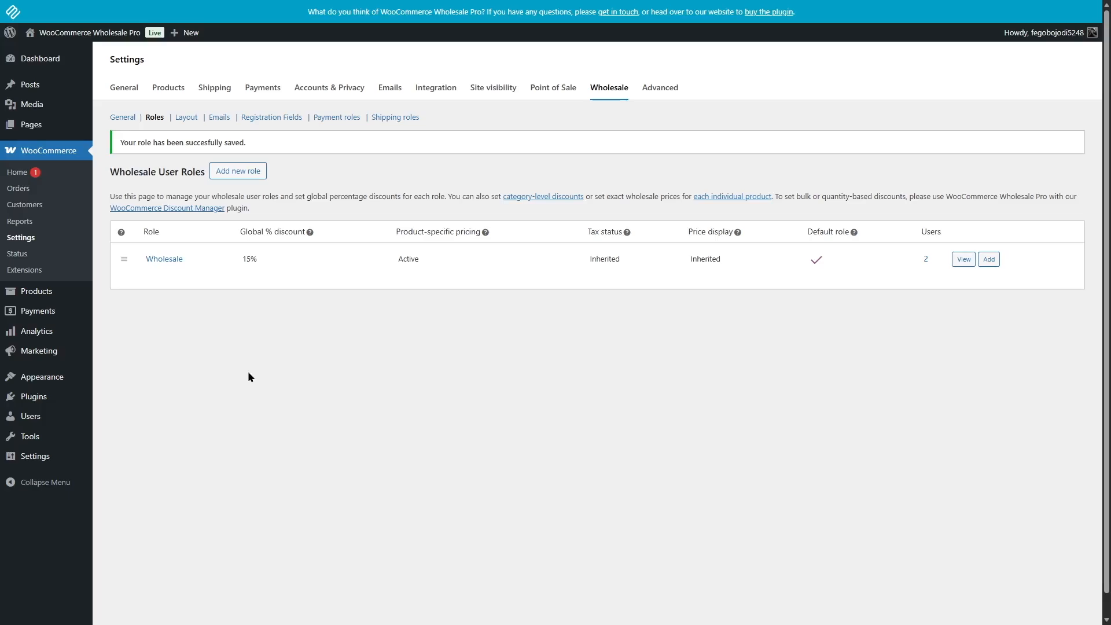
- Edit the Accessories product category and set its wholesale discount to 15%
mouse_move(40, 291)
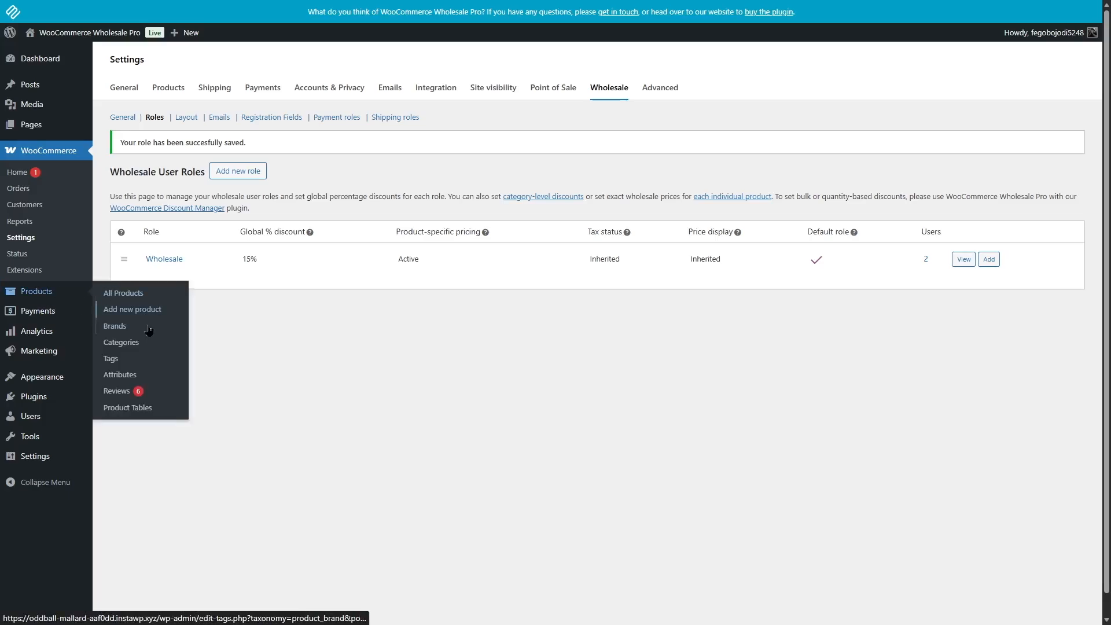
left_click(148, 344)
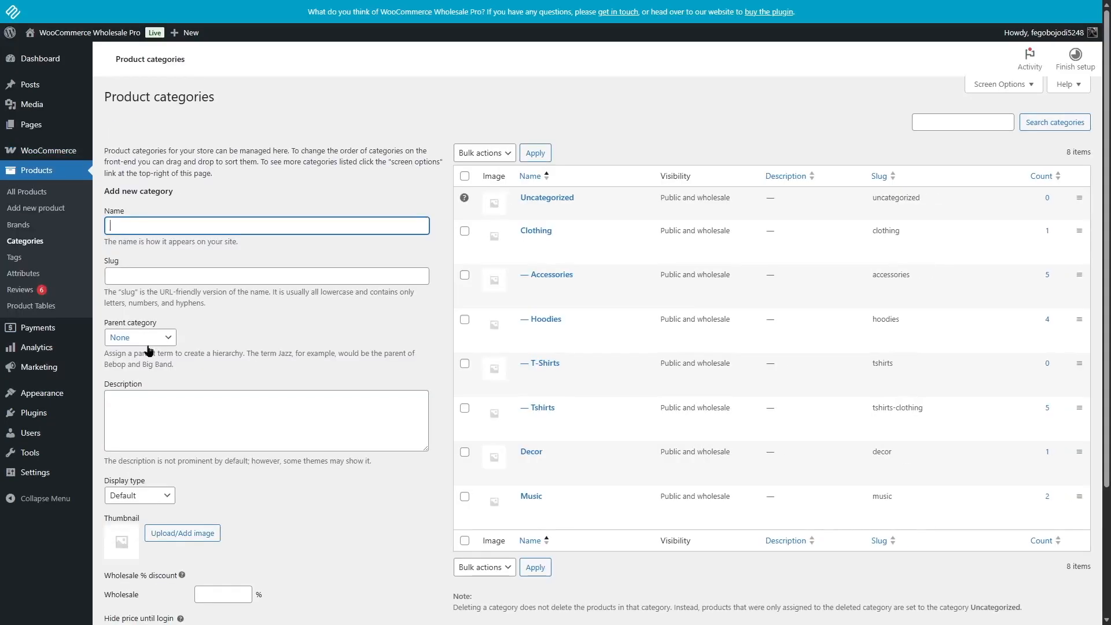
mouse_move(531, 298)
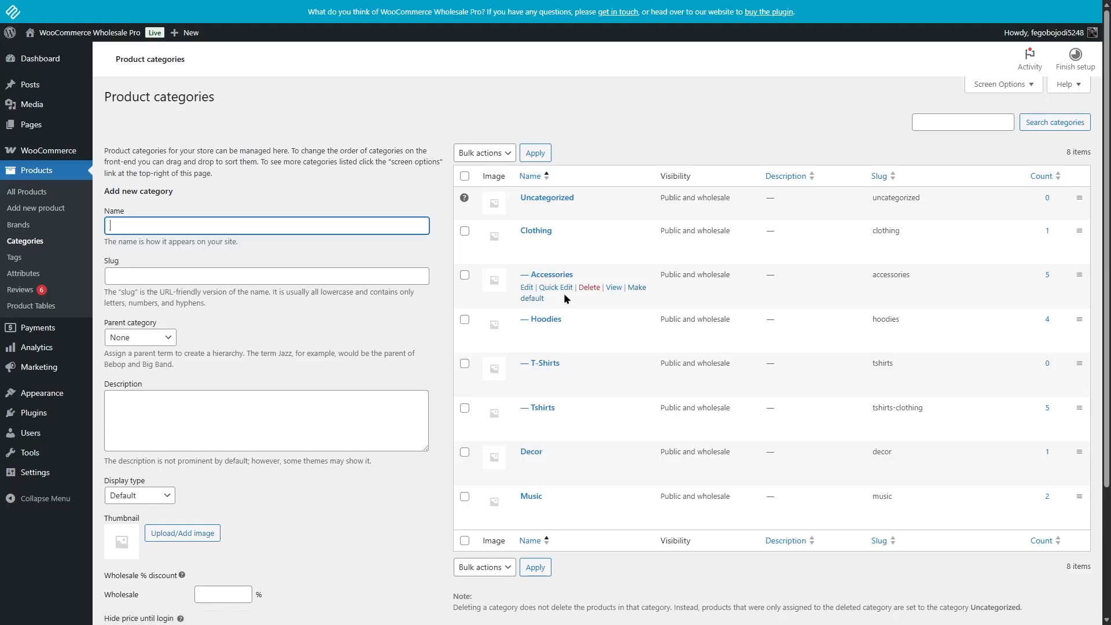
left_click(527, 288)
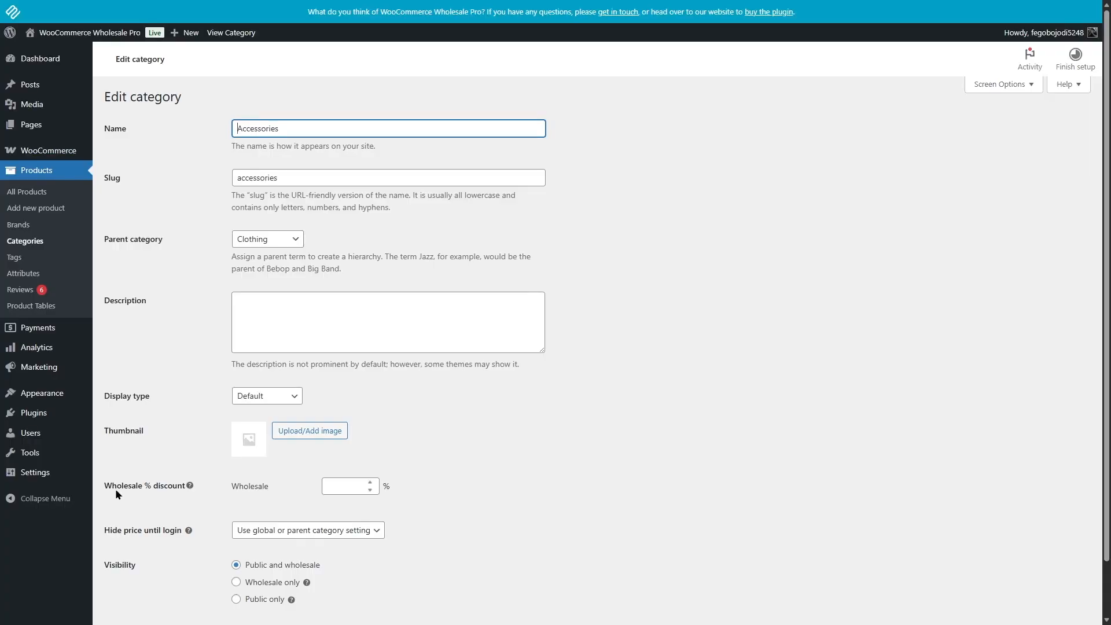
left_click(334, 485)
type("15")
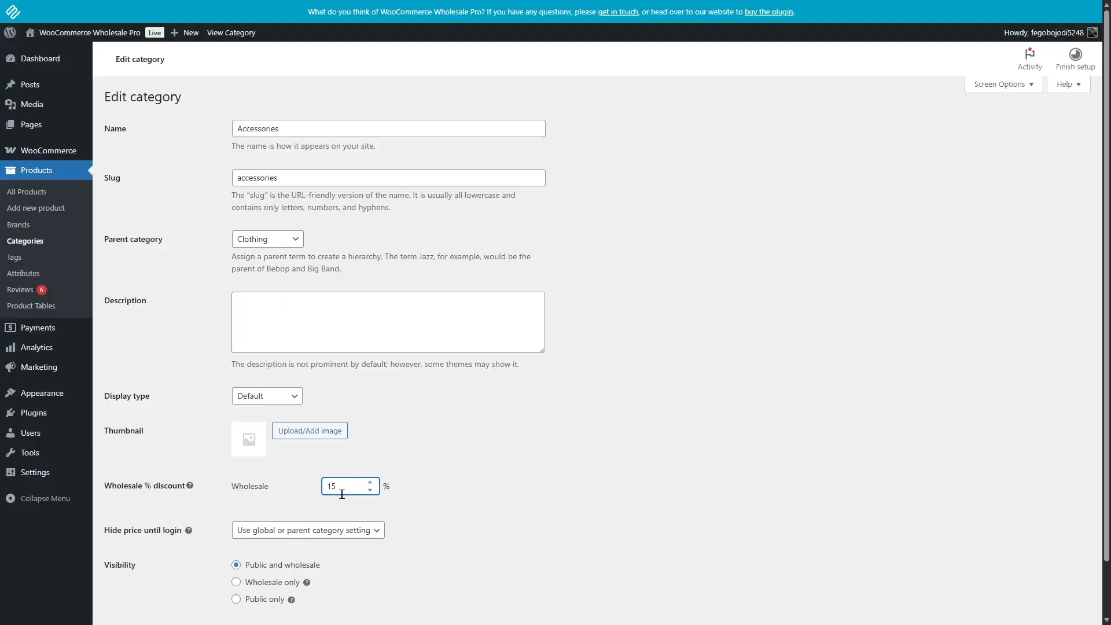
left_click_drag(1106, 343, 1048, 478)
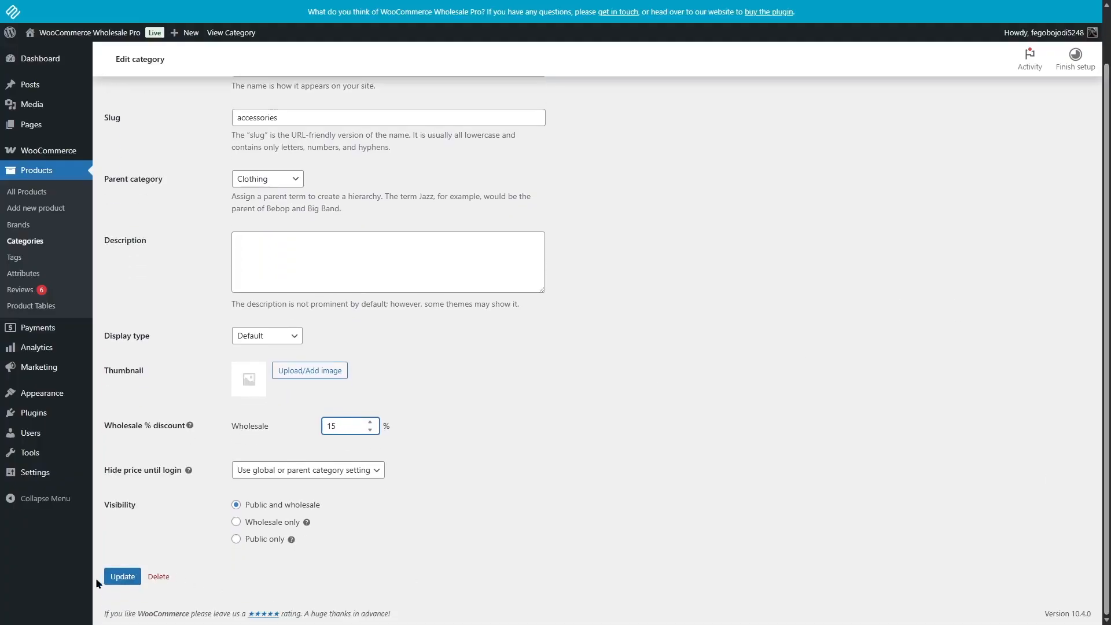
scroll(409, 360, "up", 2)
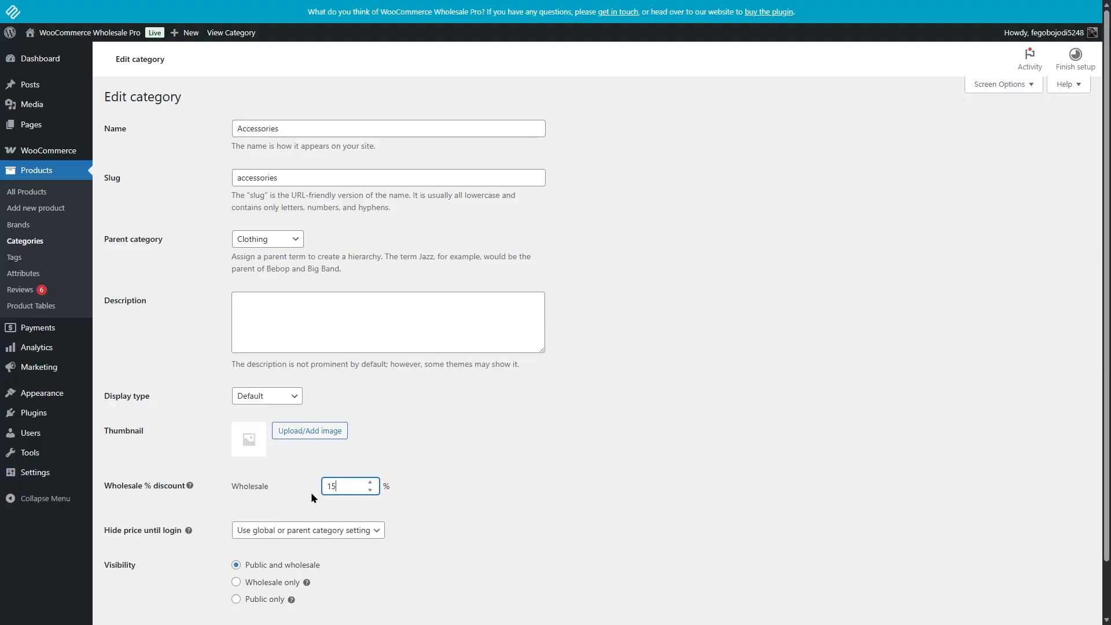
- Open the Long Sleeve Tee product for editing and go to its wholesale price field
left_click(48, 200)
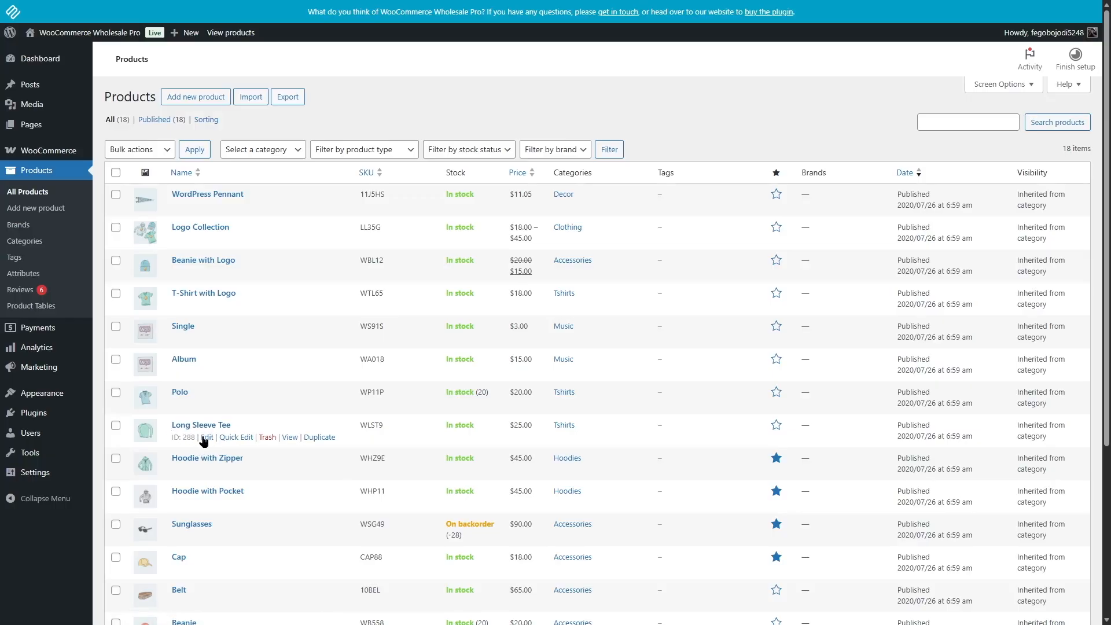
left_click(206, 438)
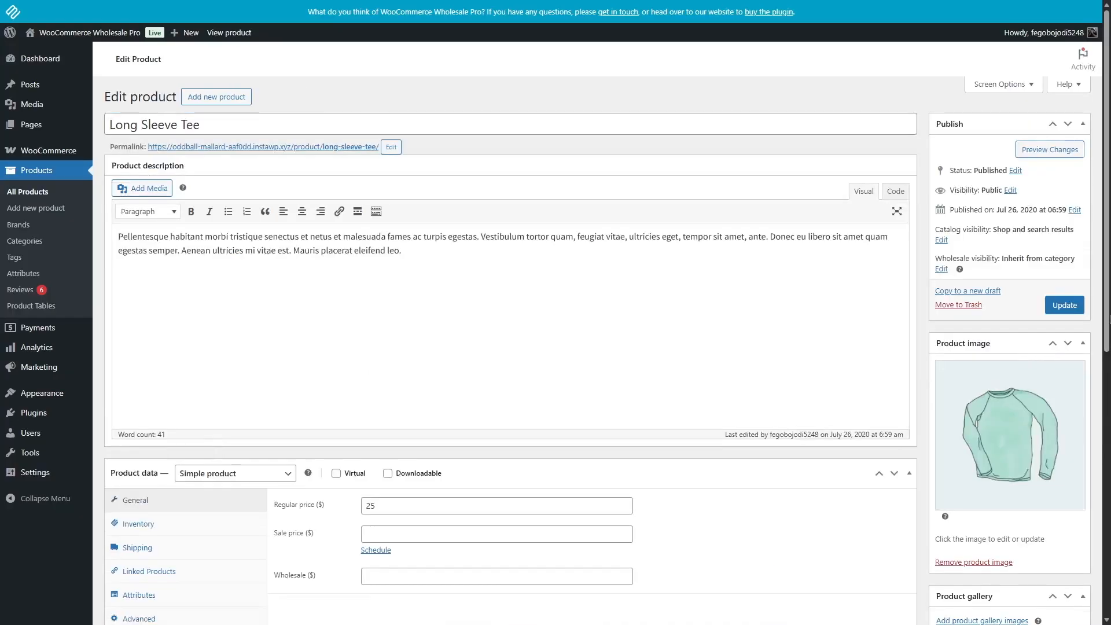
scroll(286, 408, "down", 3)
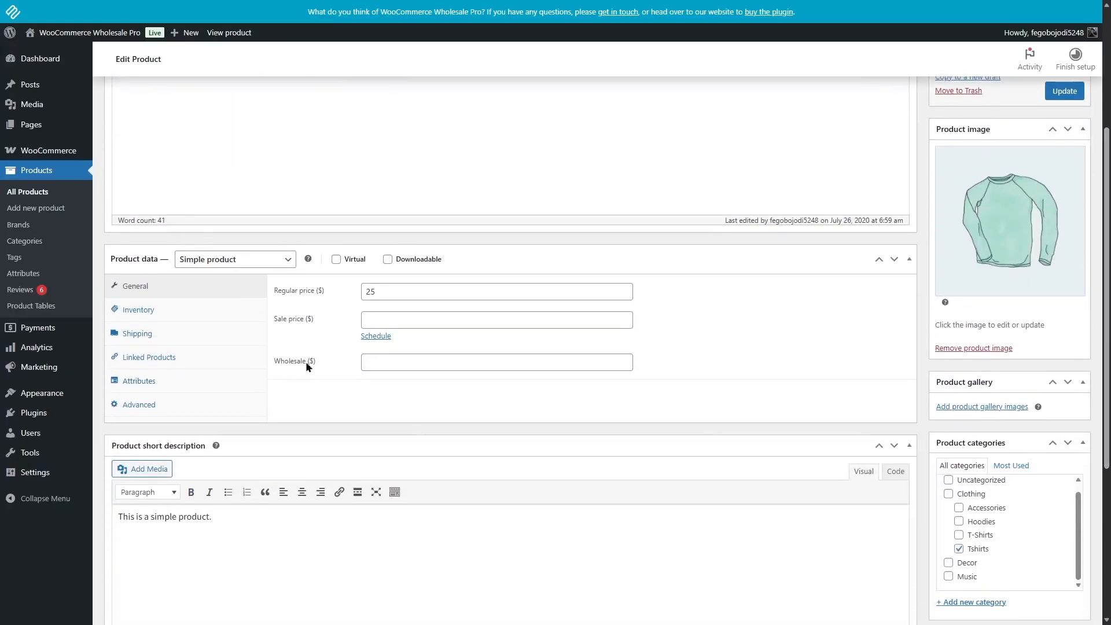
left_click(407, 364)
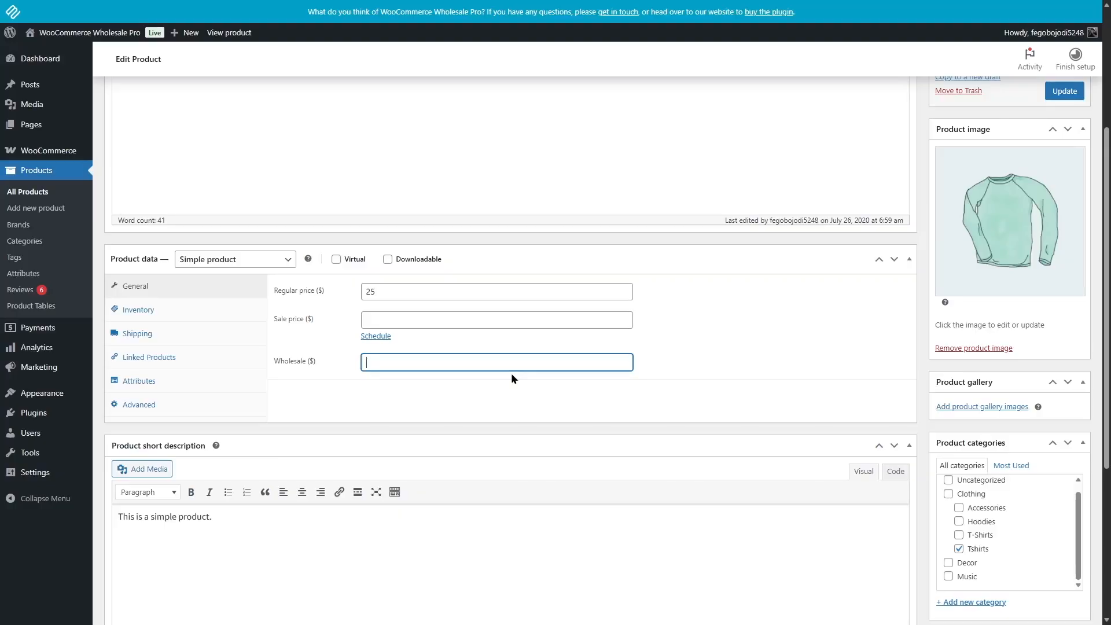
- Open the product tables list and look over the add to cart options in the global table settings
left_click(52, 306)
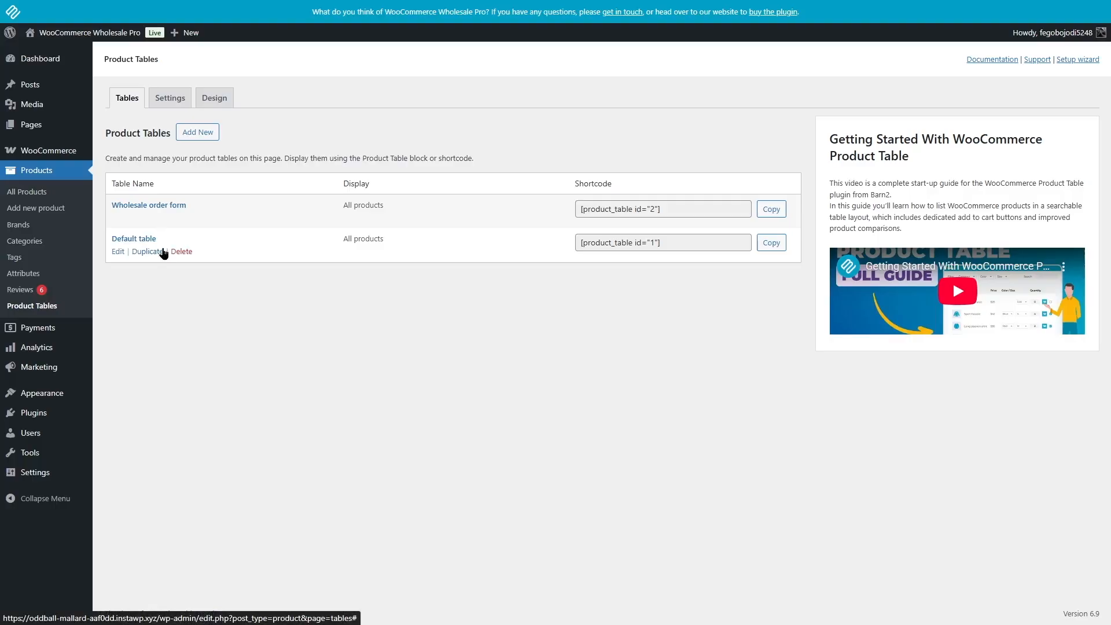
left_click(204, 137)
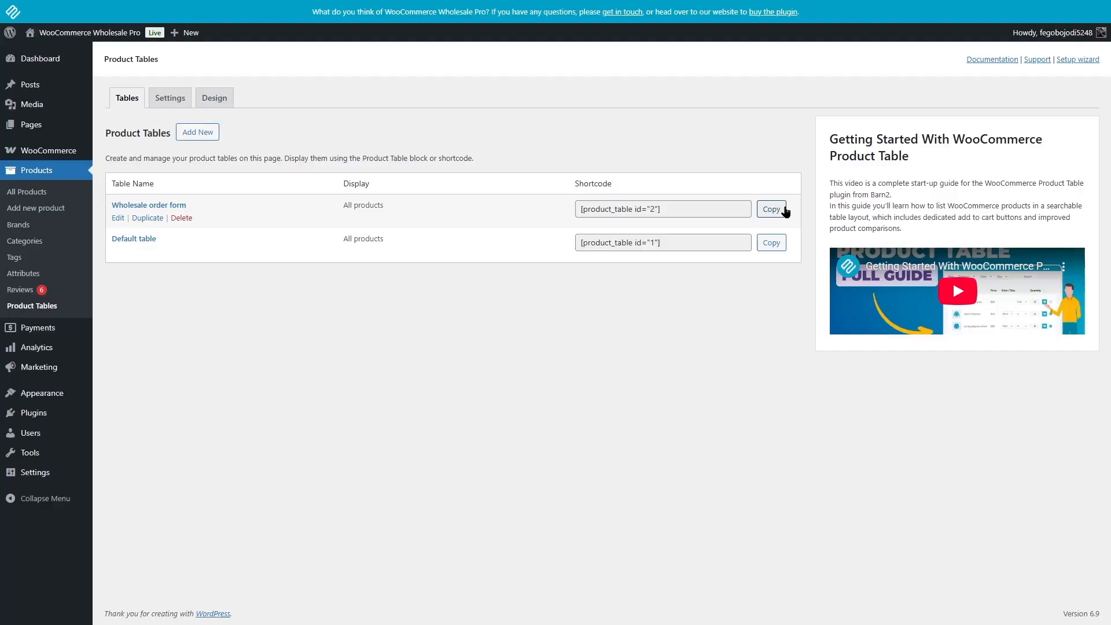
left_click(164, 101)
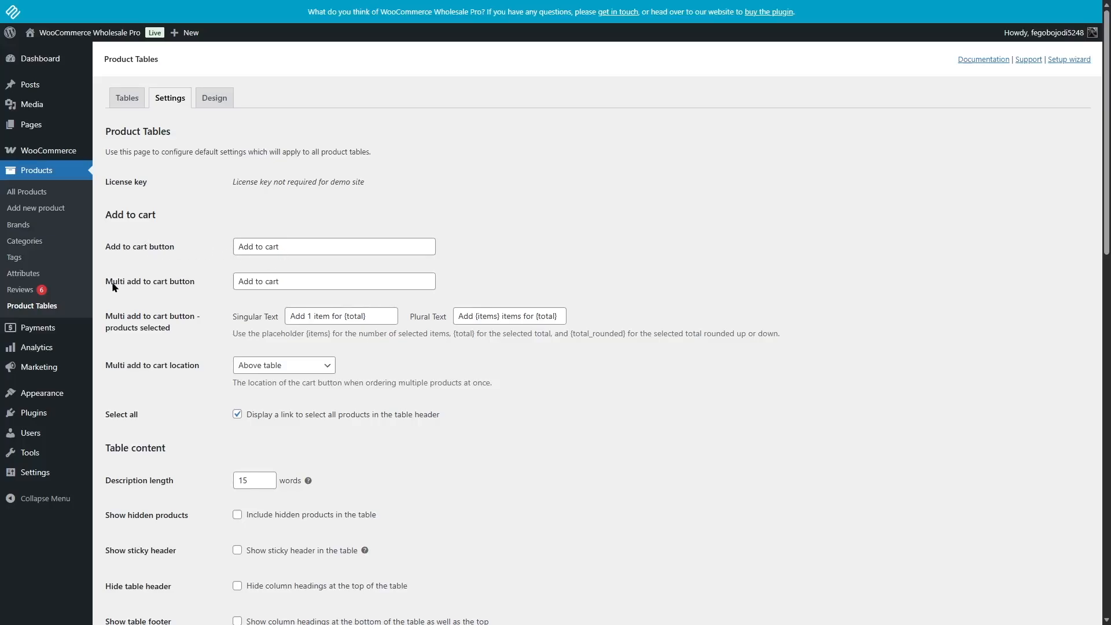
left_click(286, 279)
left_click(541, 183)
- Try the Below table location for the multi add to cart button, then return it to Above table
left_click(288, 367)
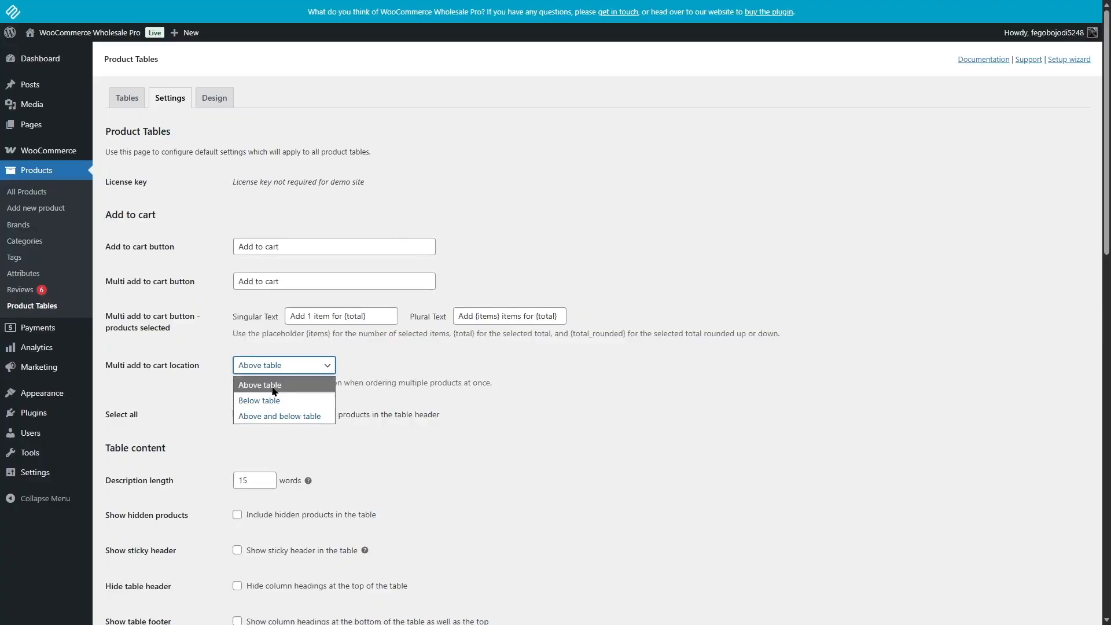
left_click(255, 387)
left_click(255, 369)
left_click(266, 399)
left_click(271, 369)
left_click(272, 385)
left_click(561, 438)
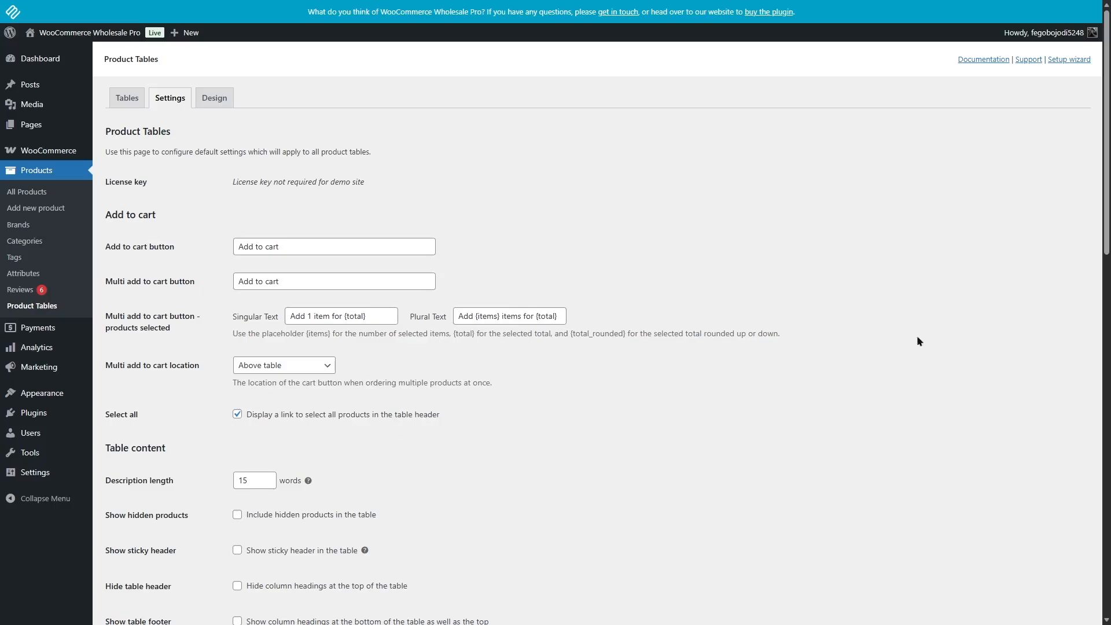
- Enable the search box above product tables and check the placement choices for the number of products found
scroll(918, 341, "down", 4)
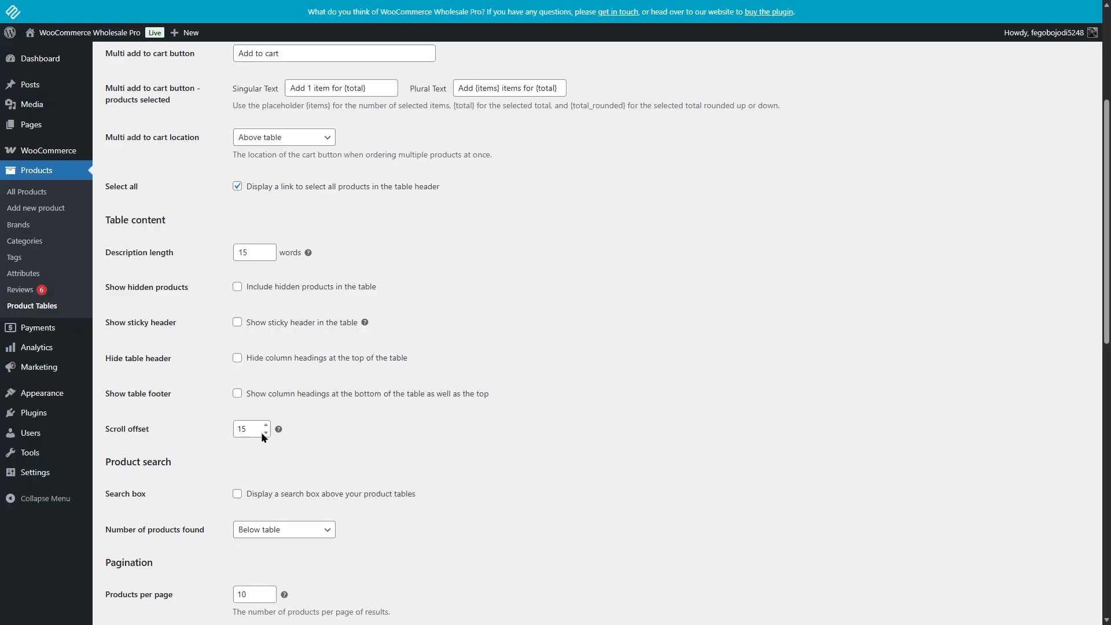
scroll(131, 289, "down", 4)
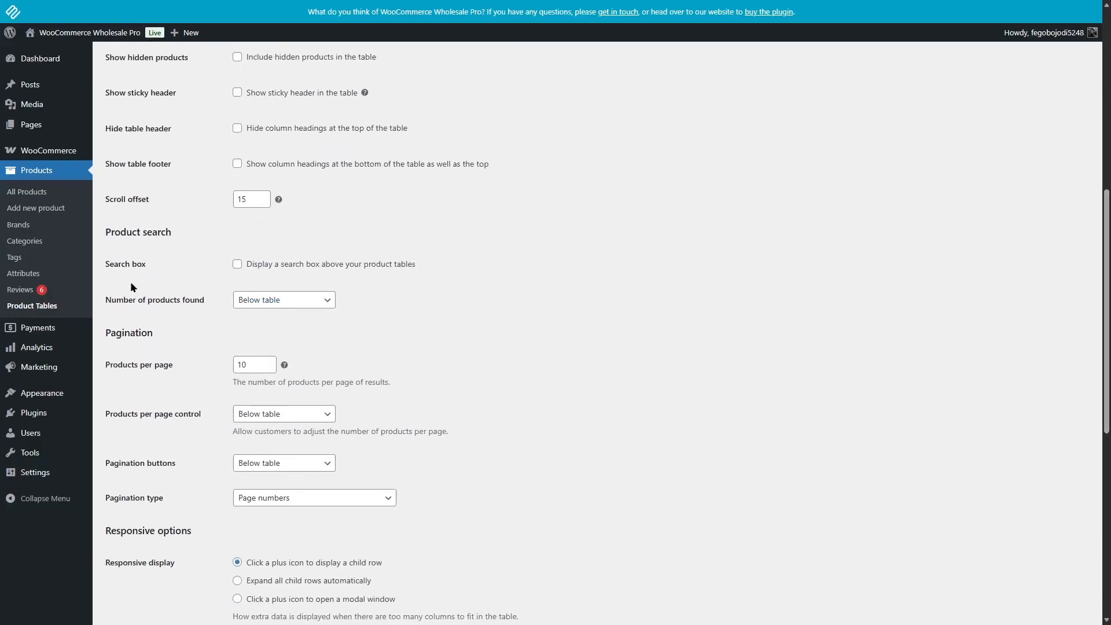
left_click(238, 264)
left_click(258, 300)
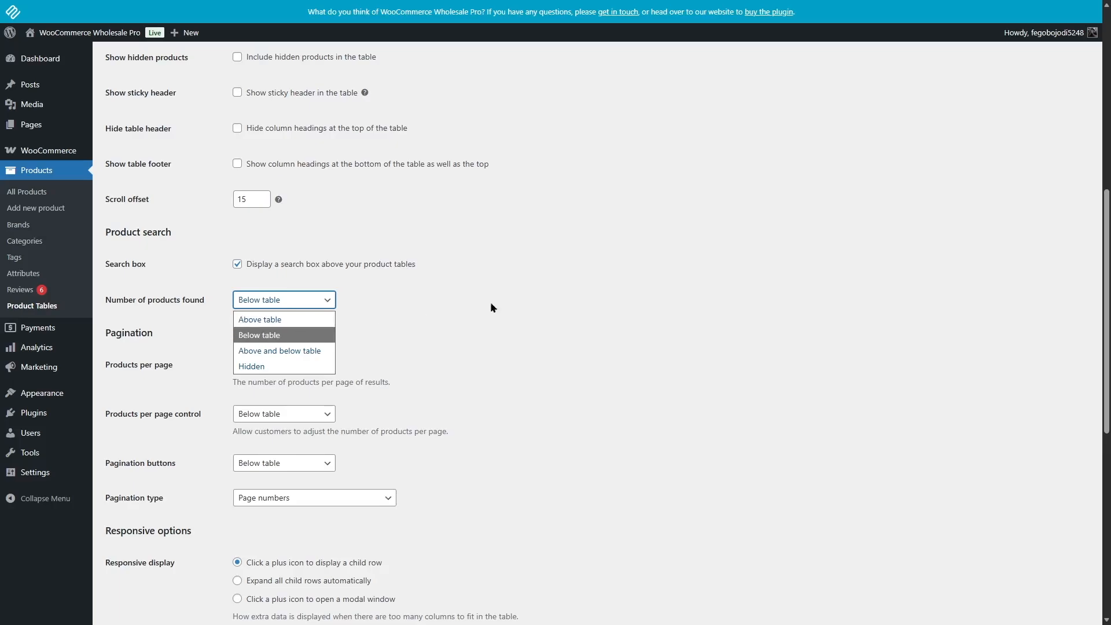
left_click(530, 298)
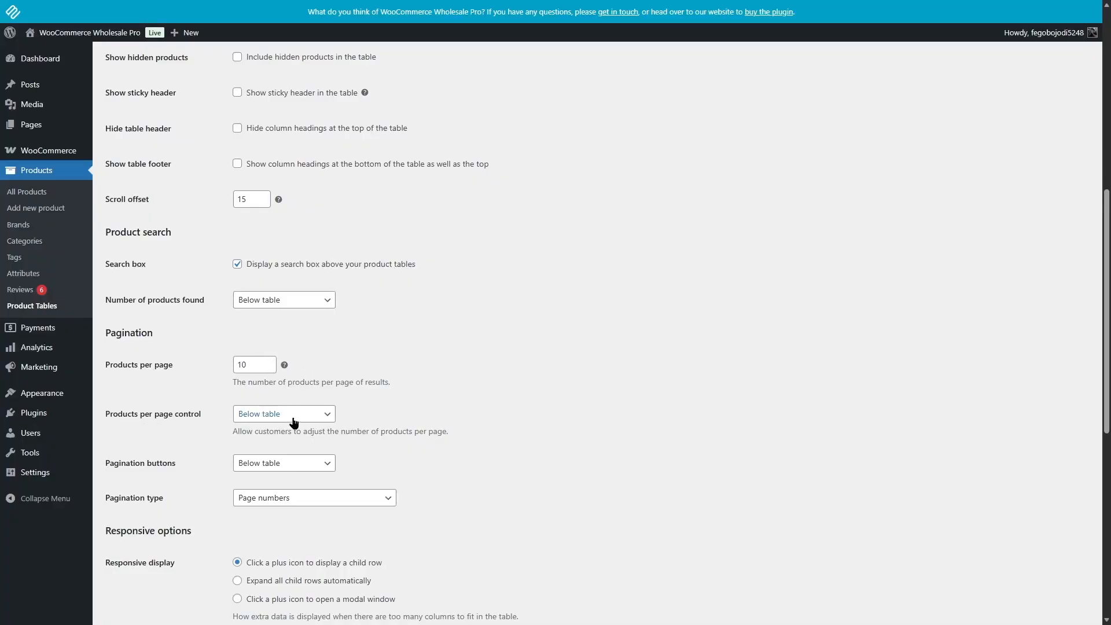
left_click_drag(1108, 398, 1067, 138)
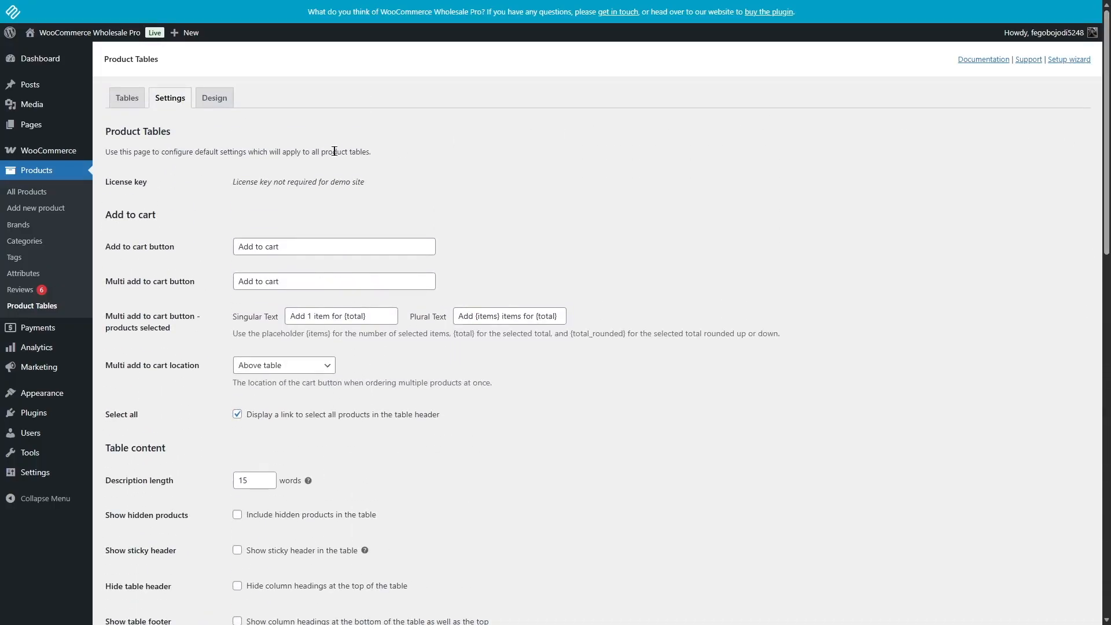
- Review the product table design templates and styling options, keep the Default template and save the design settings
left_click(219, 104)
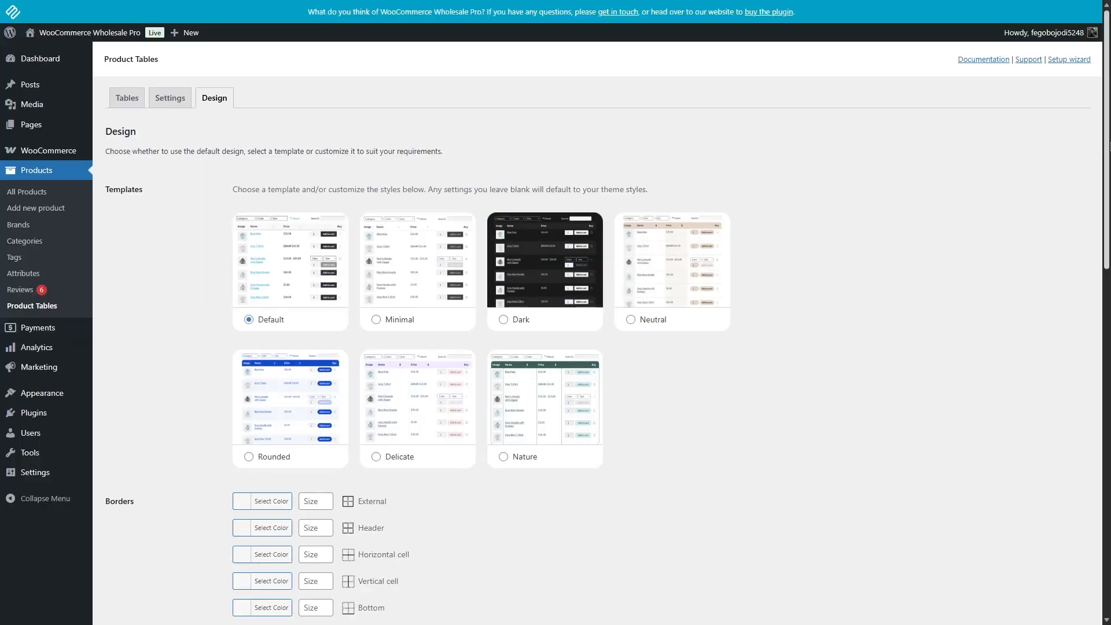
scroll(596, 333, "down", 3)
scroll(853, 270, "down", 4)
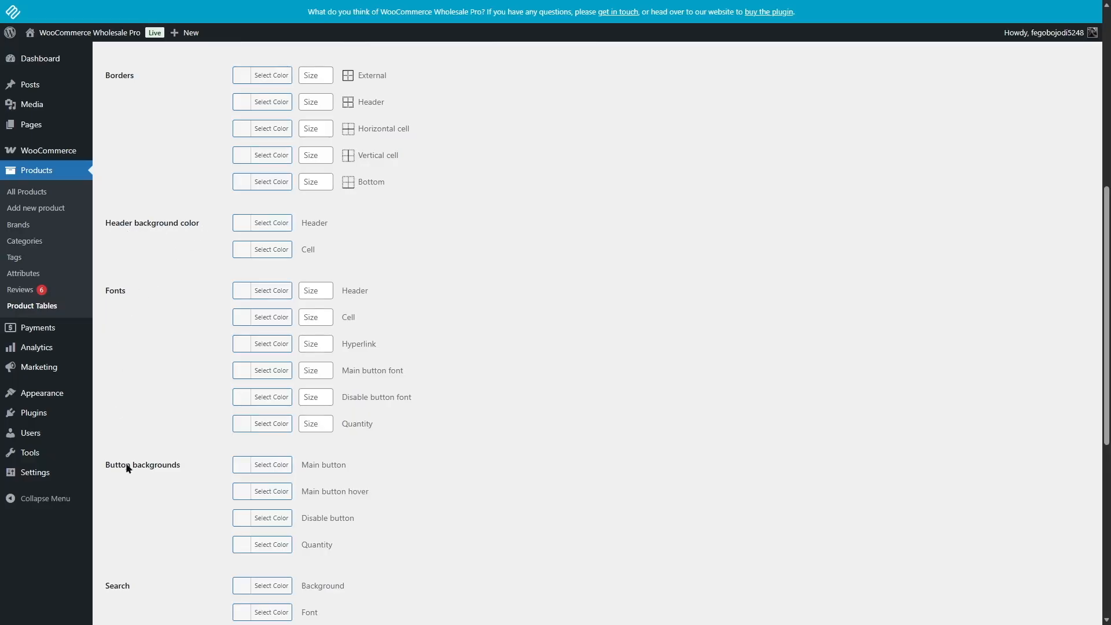
scroll(866, 476, "down", 5)
scroll(866, 475, "down", 2)
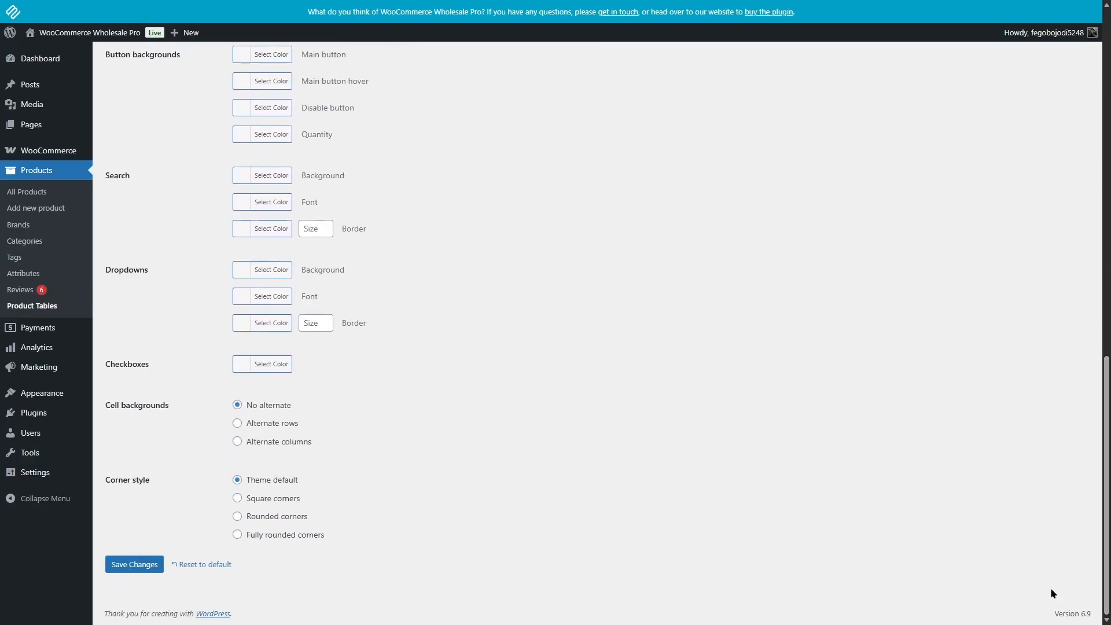
left_click(149, 566)
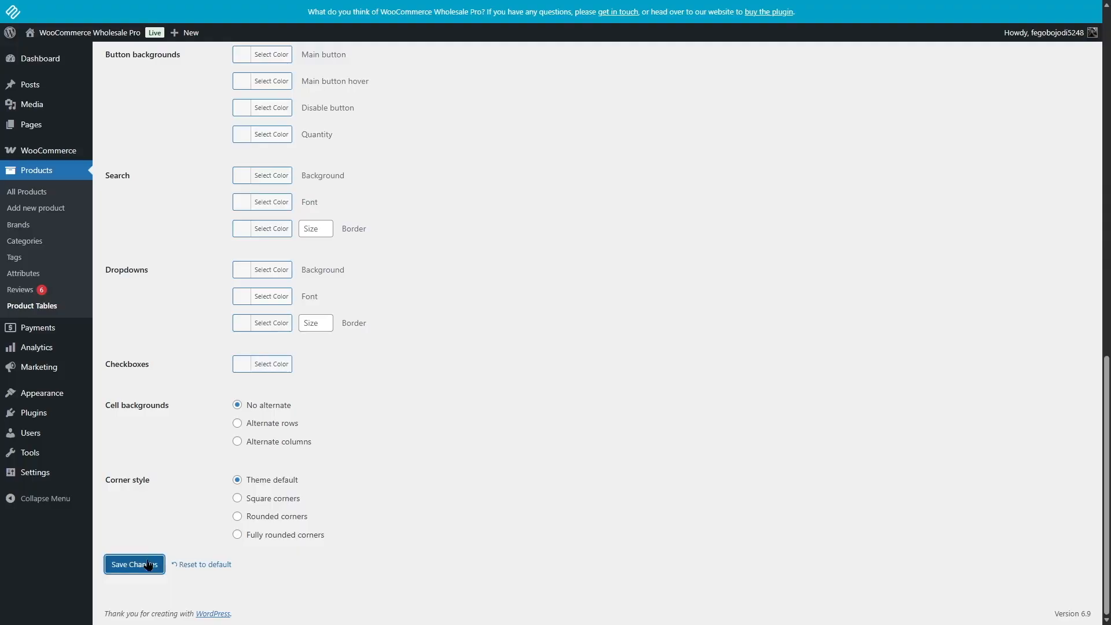
- Open the Wholesale order form table for editing, check the criteria for specific products and keep All products selected
left_click(128, 107)
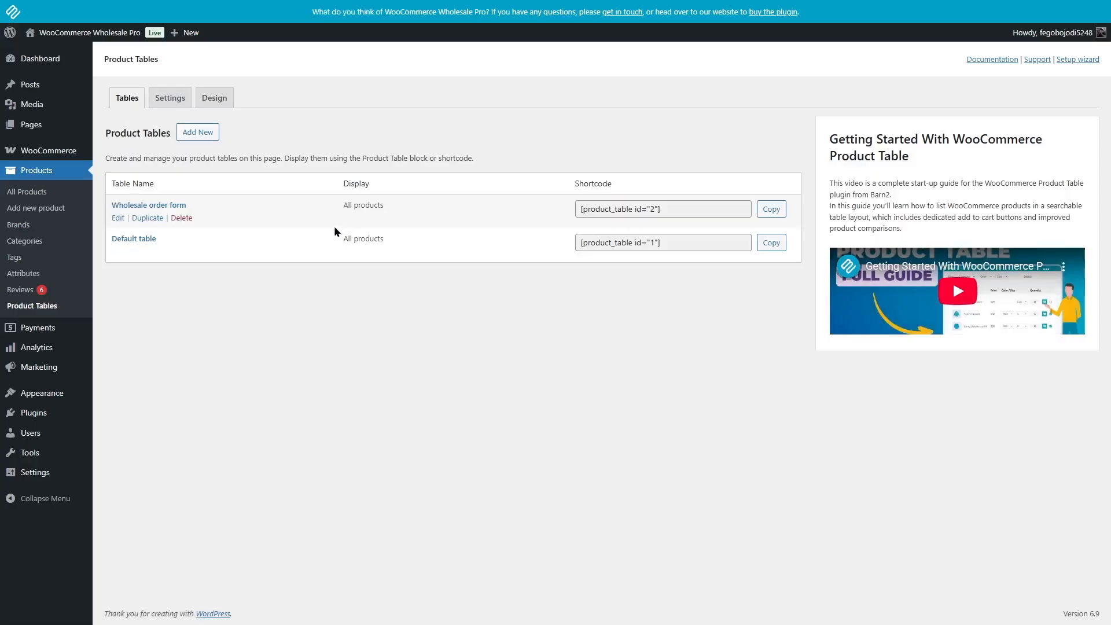
left_click(118, 217)
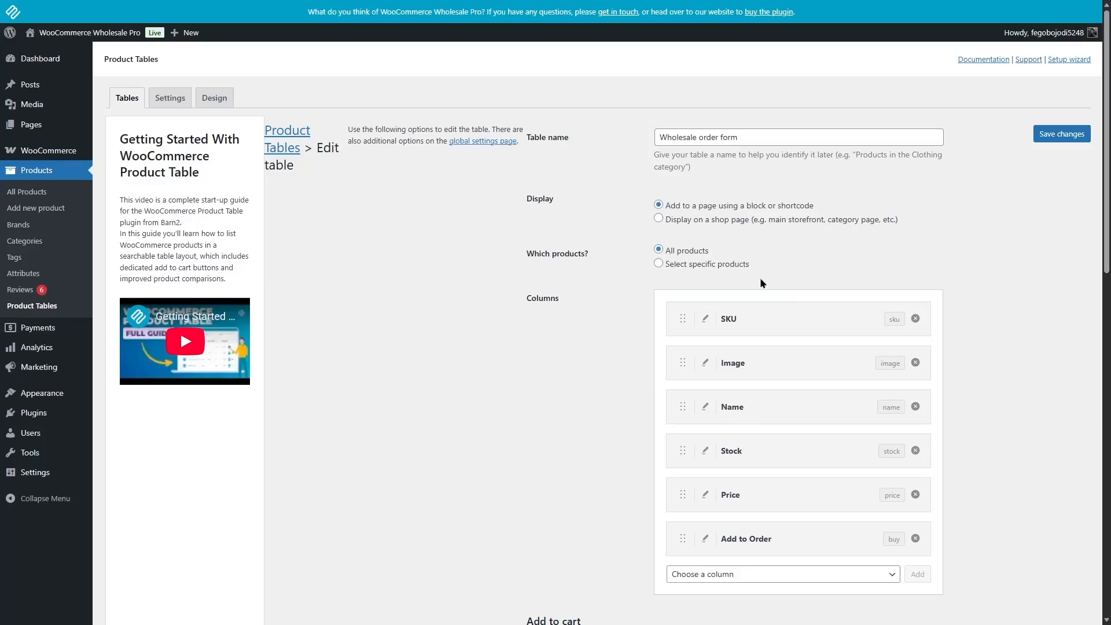
left_click(660, 263)
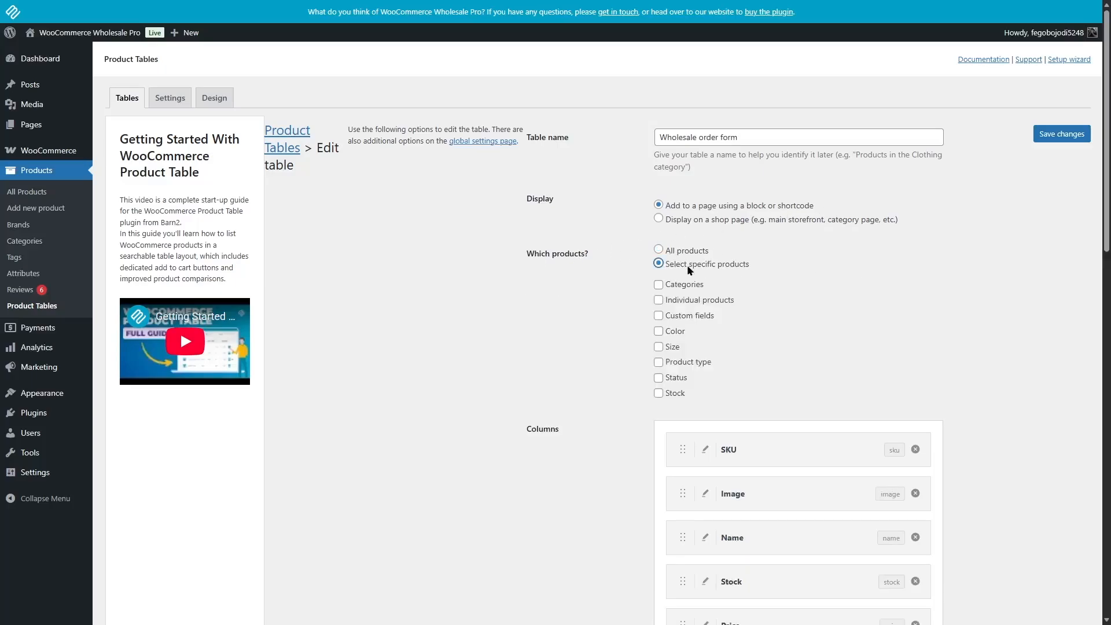
left_click(682, 252)
- Add a Summary column to the Wholesale order form table and place it between Image and Name
scroll(622, 210, "down", 2)
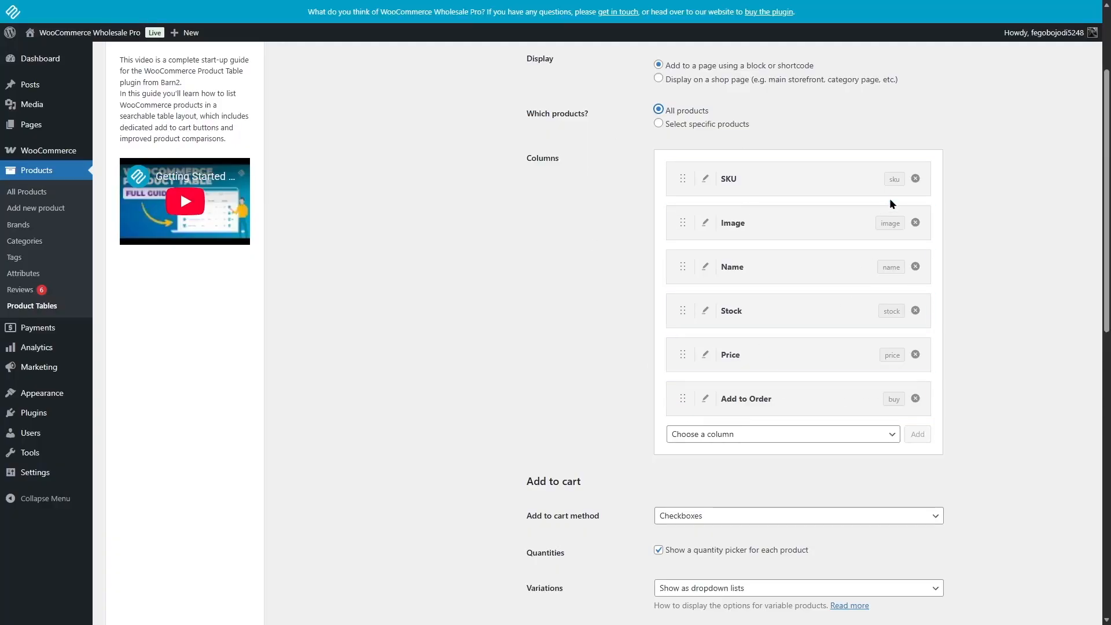
left_click(880, 435)
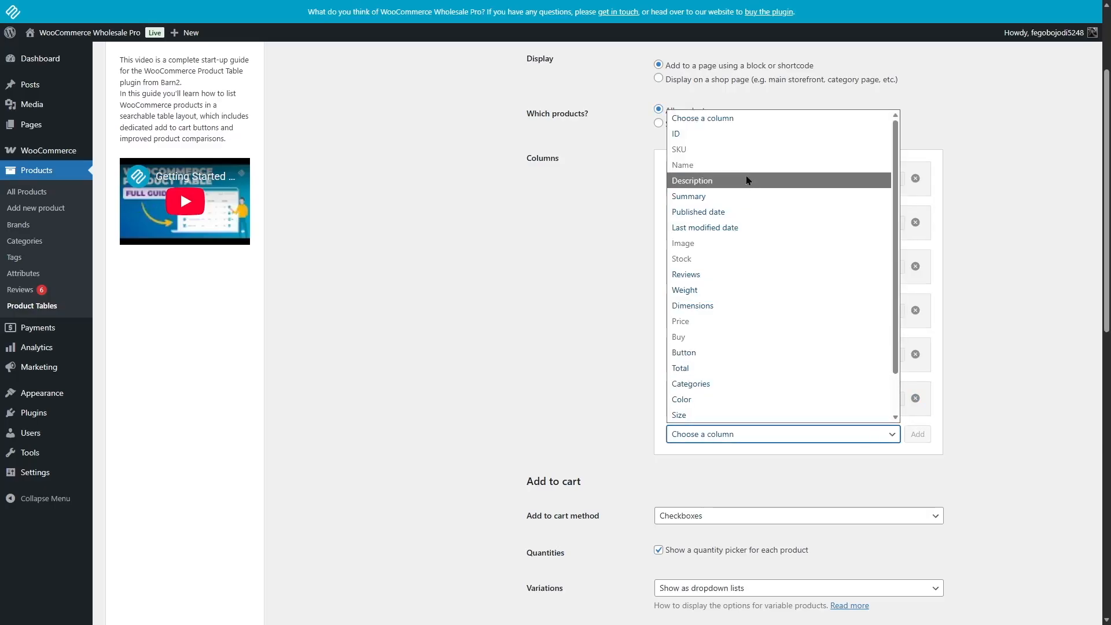
left_click(710, 196)
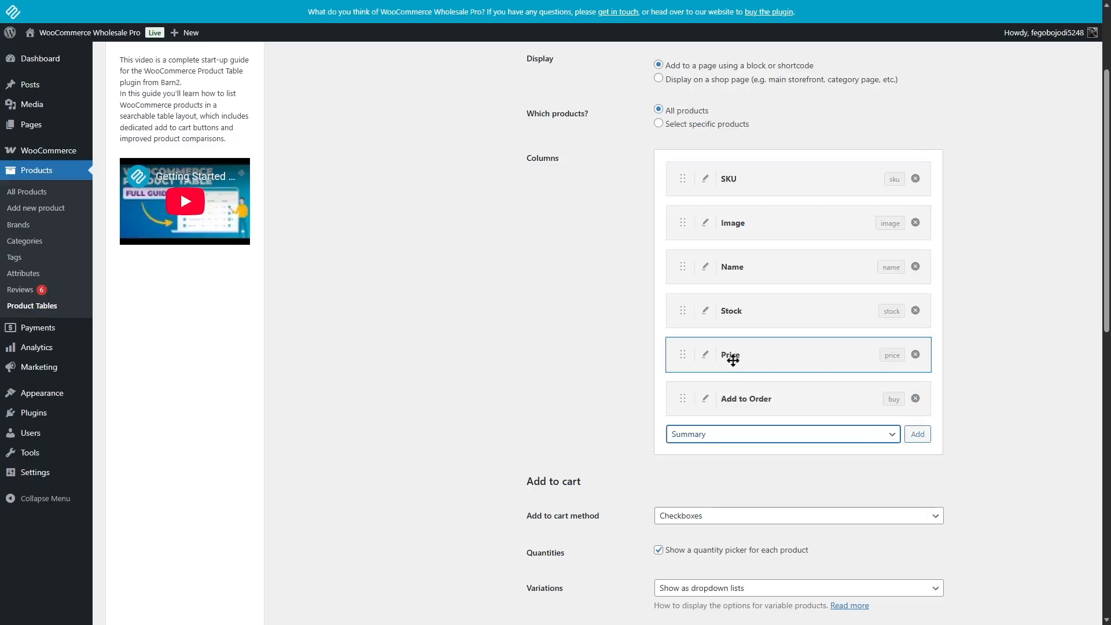
left_click(918, 434)
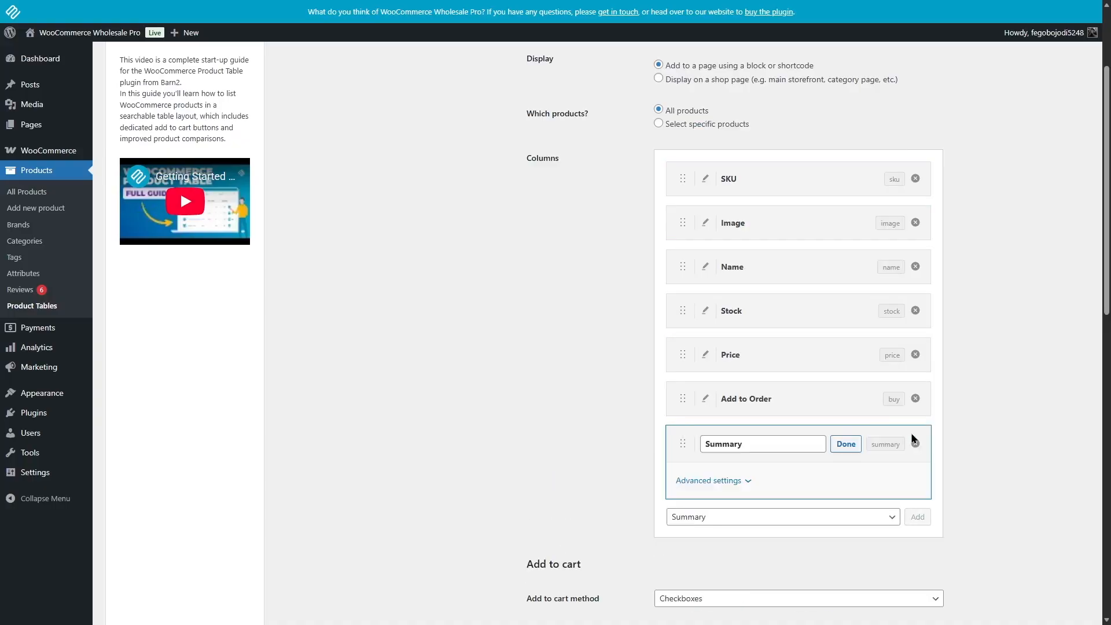
left_click(750, 482)
scroll(660, 480, "down", 2)
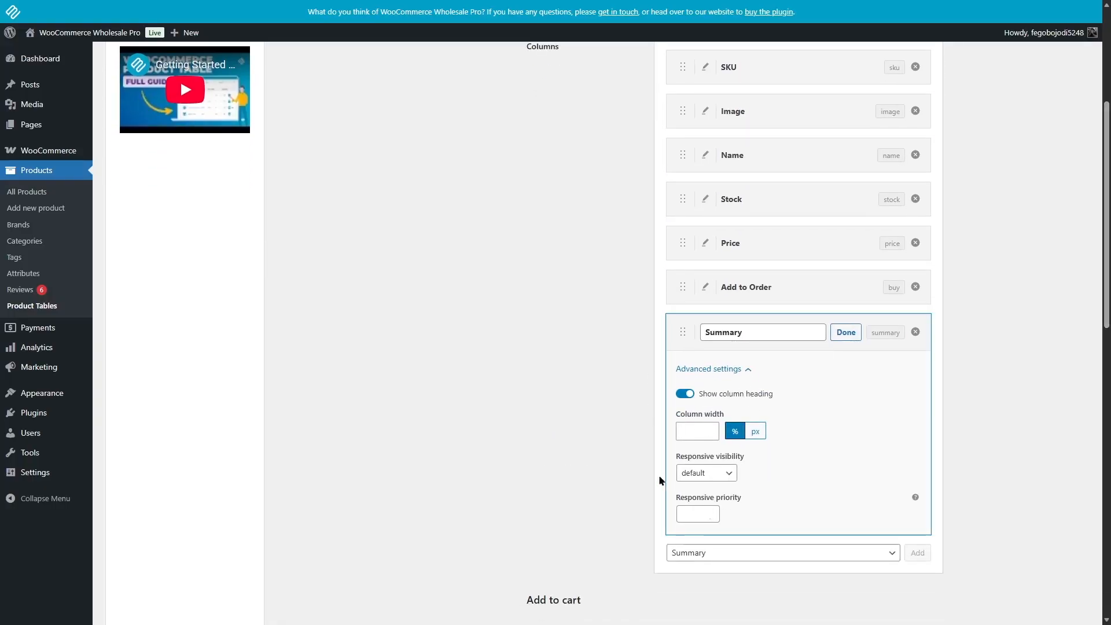
left_click(741, 370)
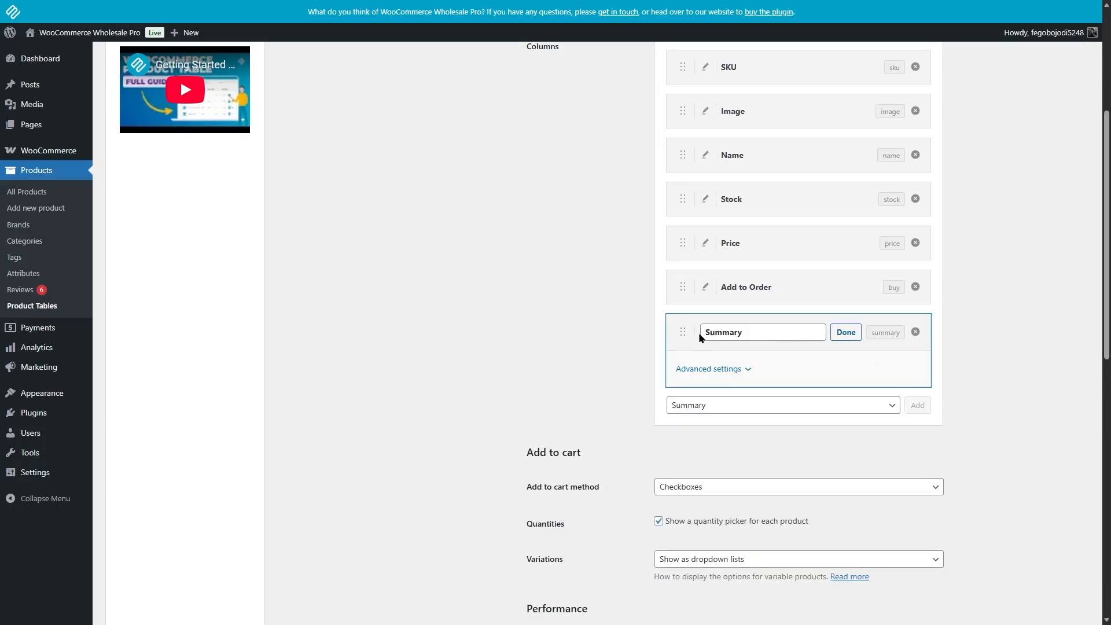
left_click(845, 332)
scroll(1042, 318, "up", 1)
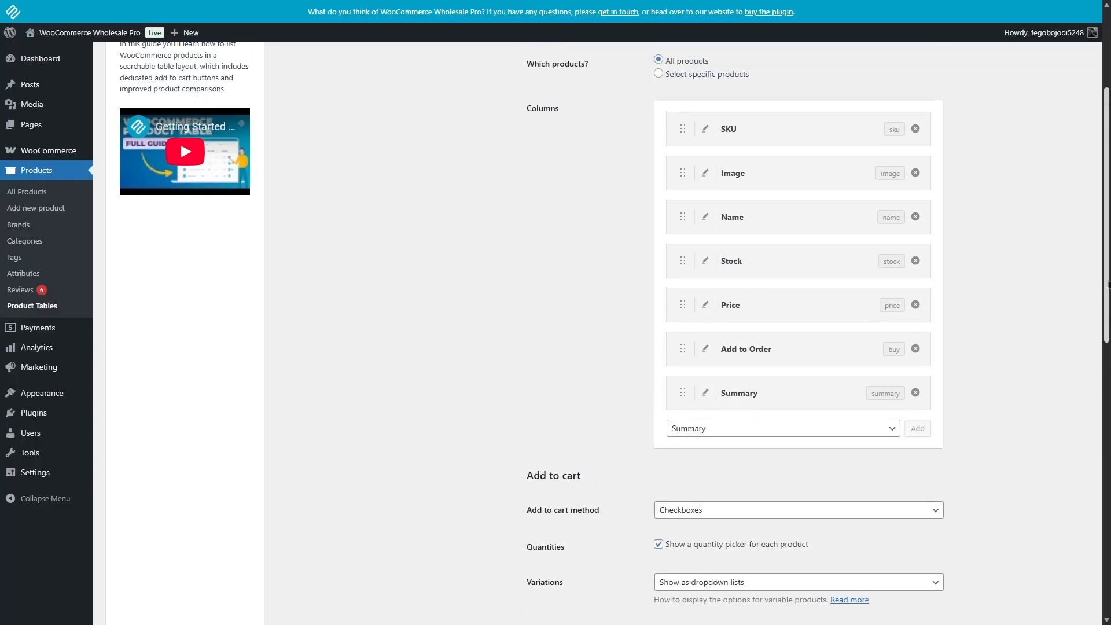
left_click_drag(676, 391, 682, 216)
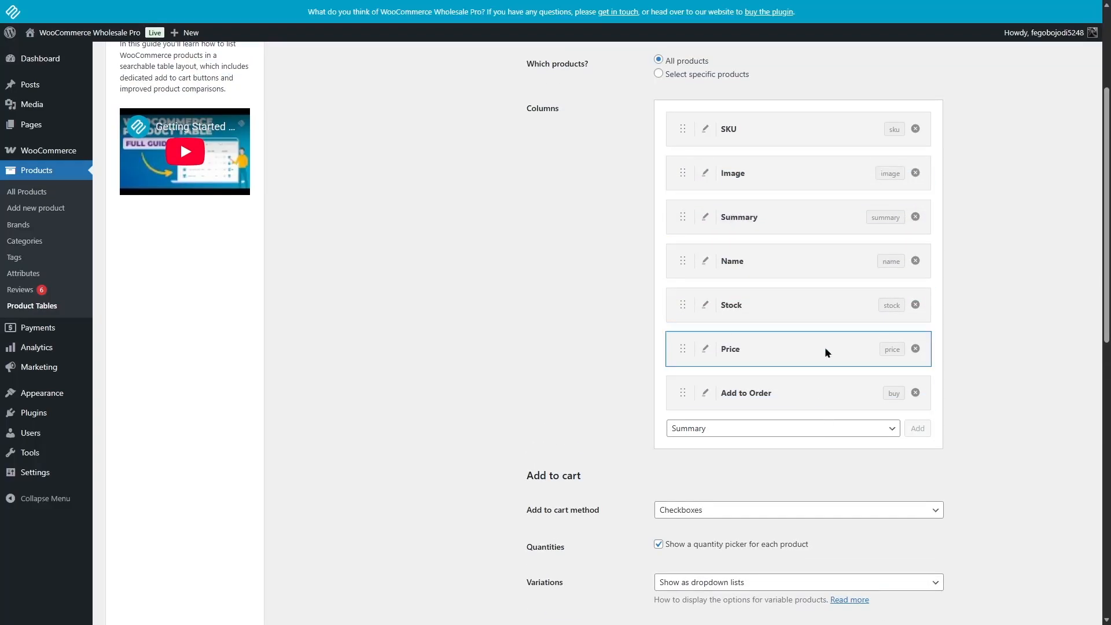
- Review the table's add to cart, performance, filter, sorting and advanced settings, and save the Wholesale order form table
scroll(826, 350, "down", 3)
scroll(519, 119, "down", 4)
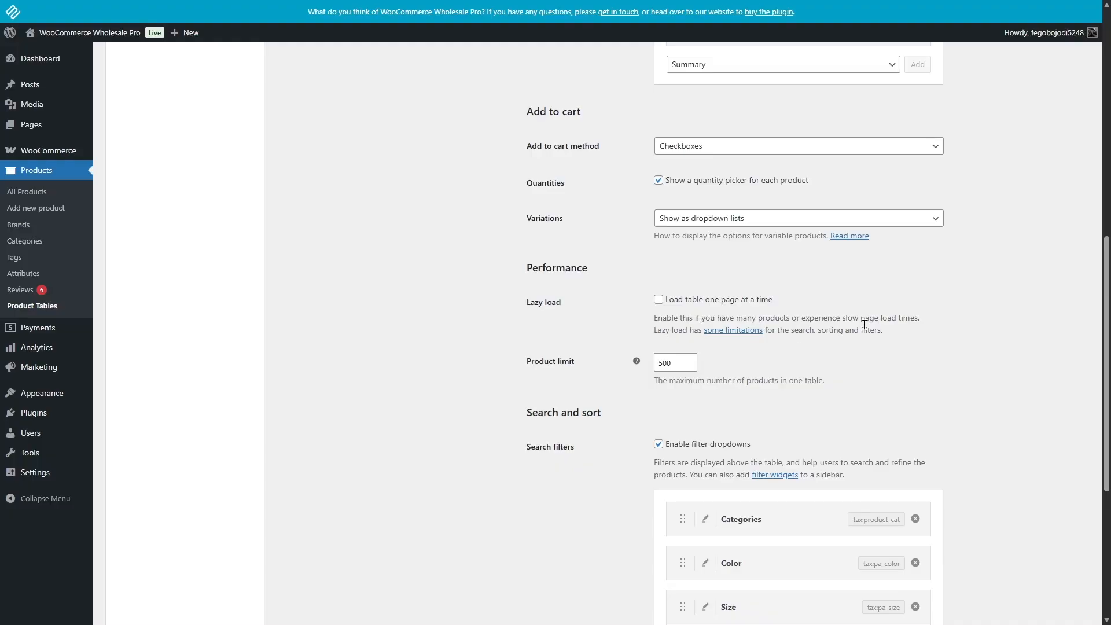
scroll(761, 268, "down", 2)
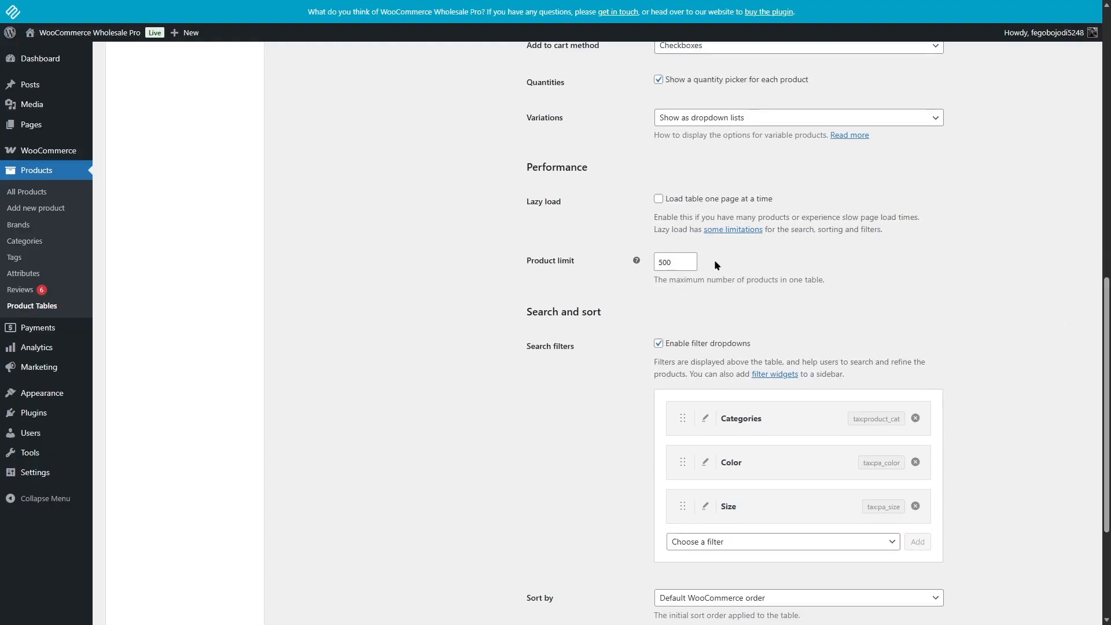
scroll(579, 214, "down", 2)
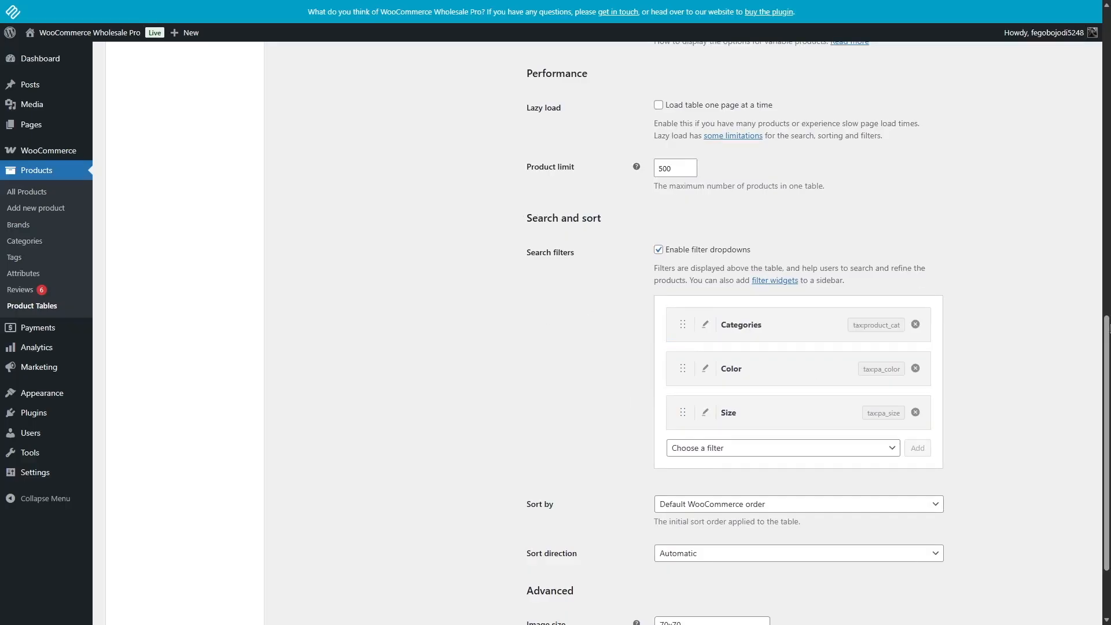
scroll(955, 480, "down", 2)
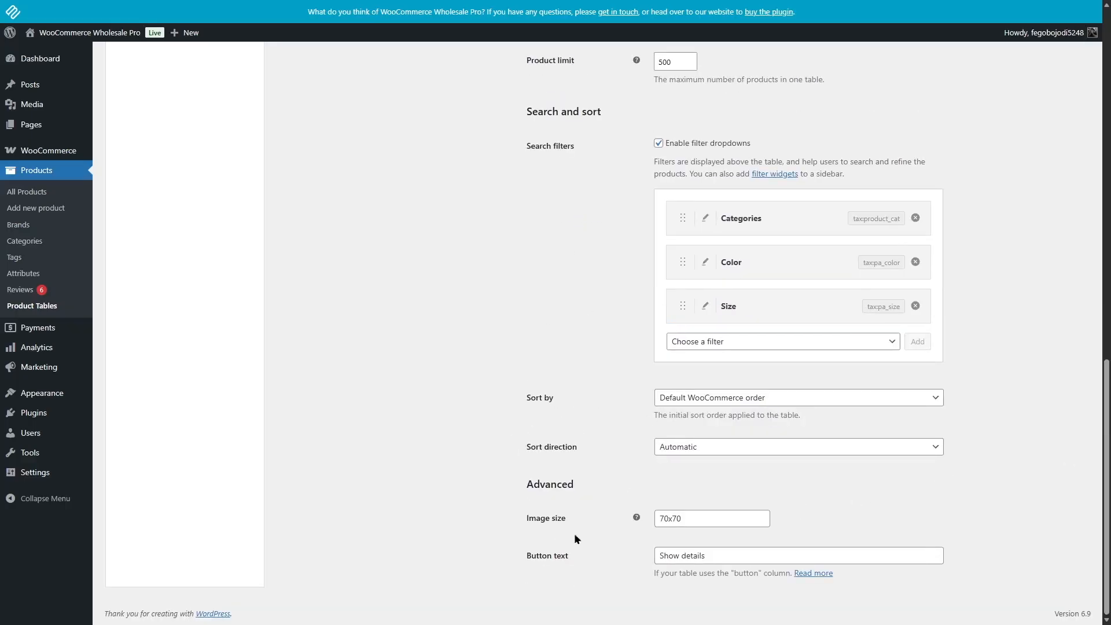
left_click_drag(1106, 456, 1084, 107)
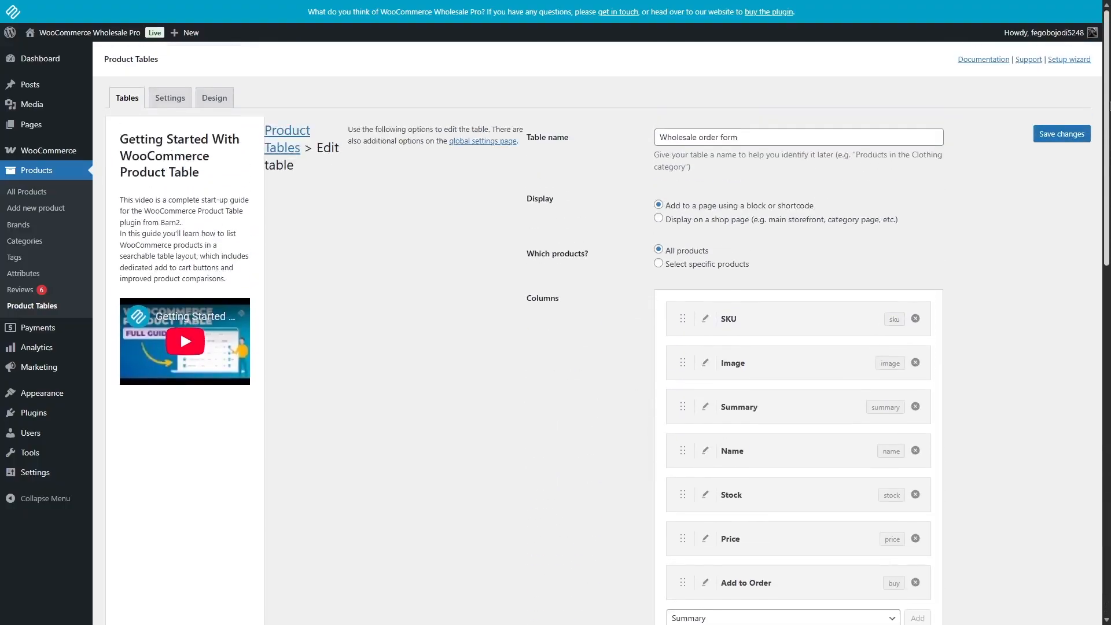
left_click(1048, 133)
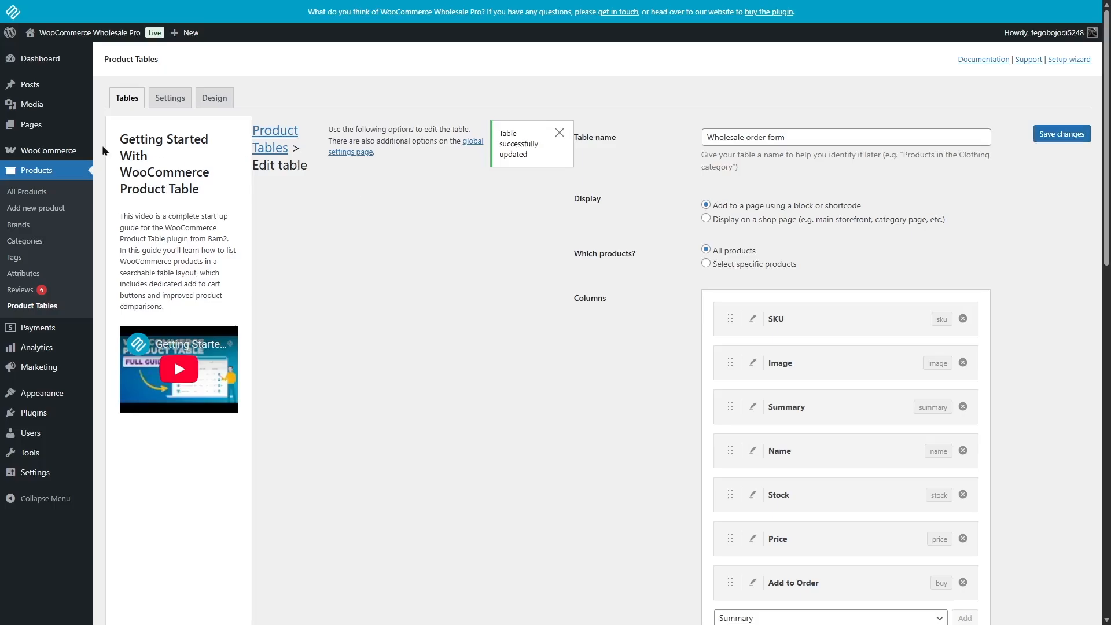
- In the WooCommerce Wholesale layout settings, set the wholesale store page and the product category and tag pages to Order form layout and save
mouse_move(56, 146)
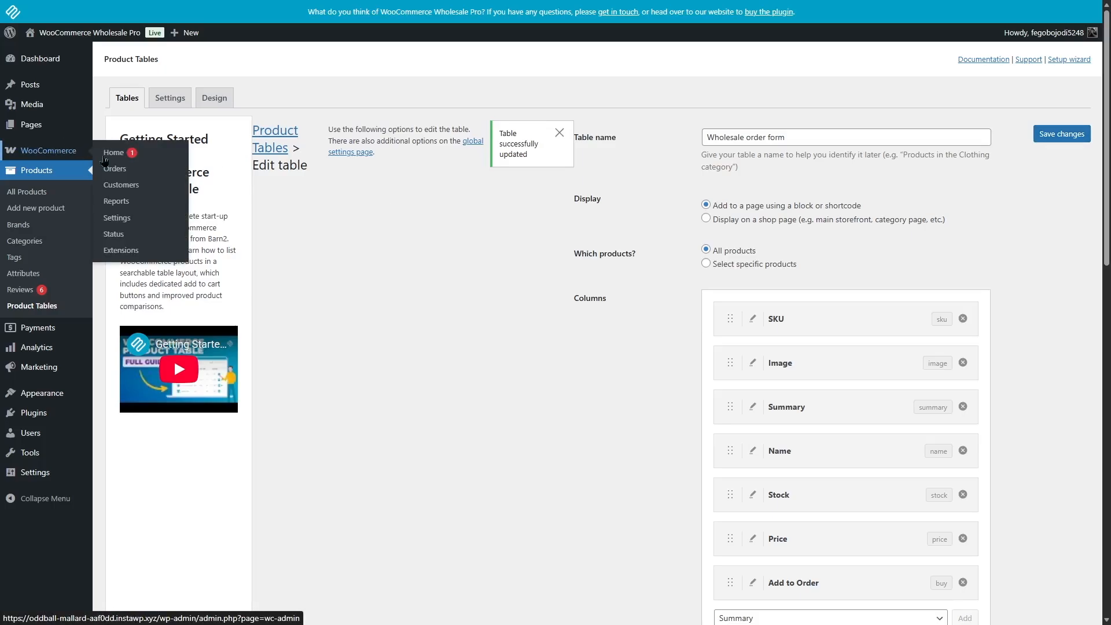
left_click(132, 224)
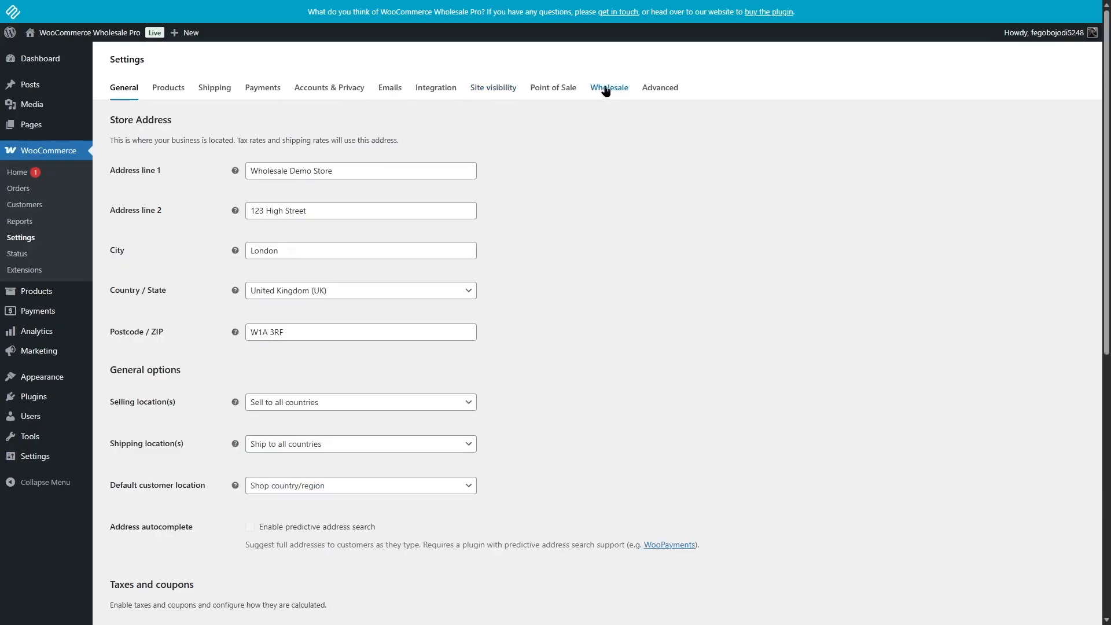
left_click(606, 91)
left_click(191, 118)
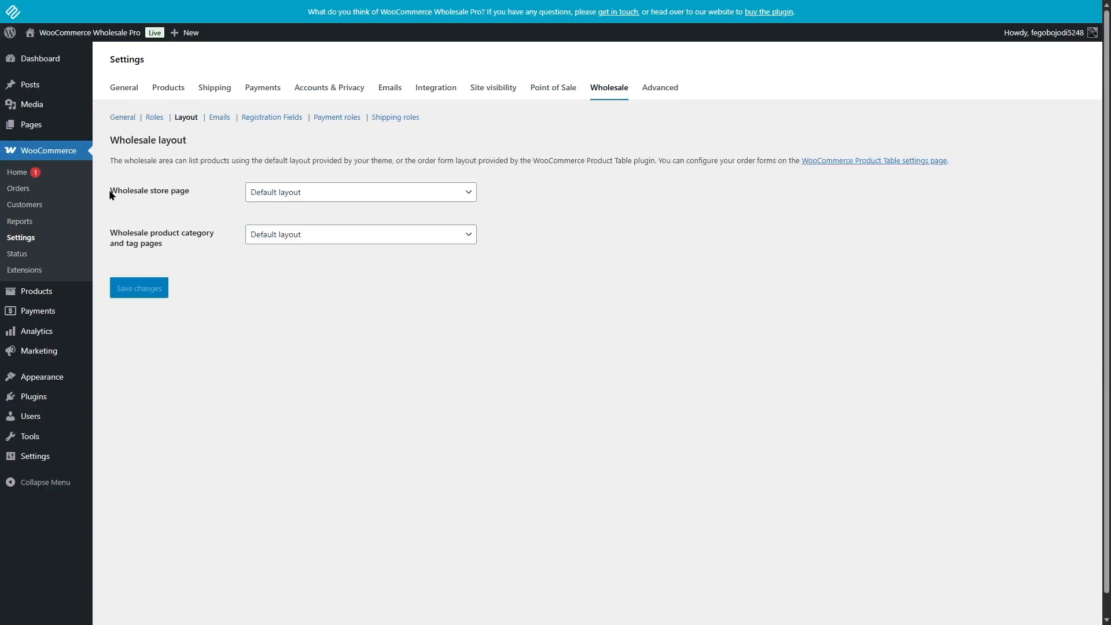
left_click(314, 198)
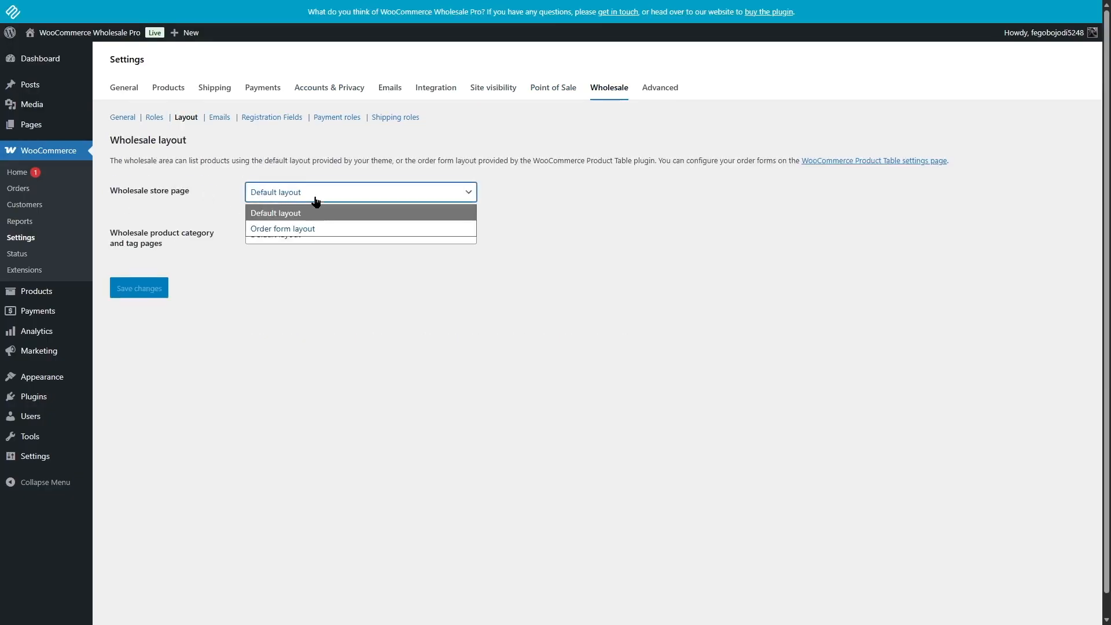
left_click(277, 230)
left_click(310, 235)
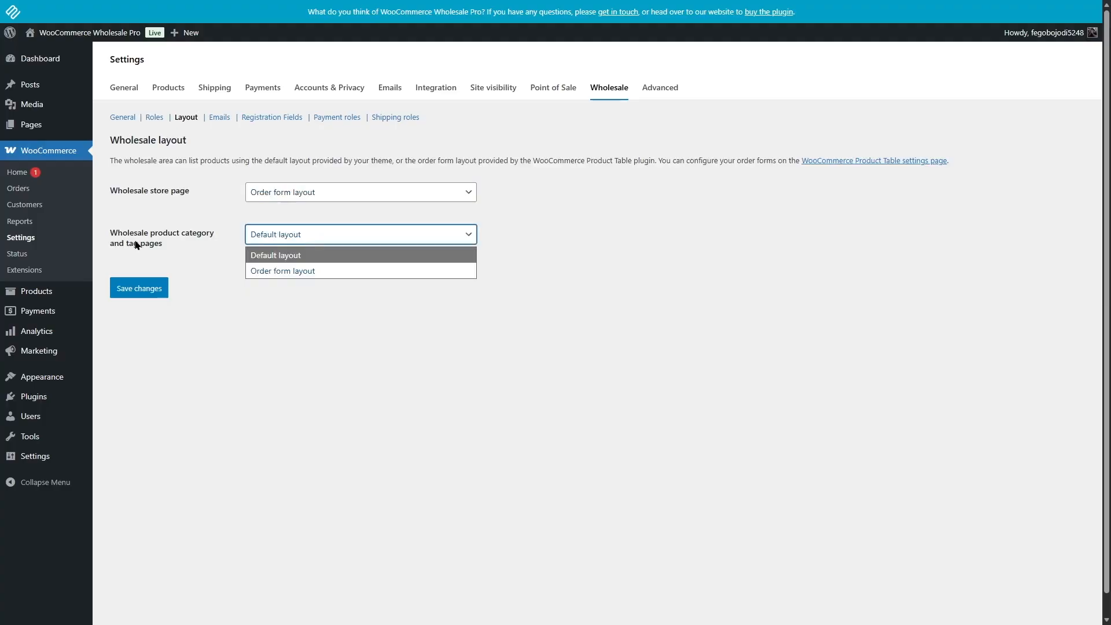
left_click(289, 272)
left_click(124, 302)
left_click(131, 278)
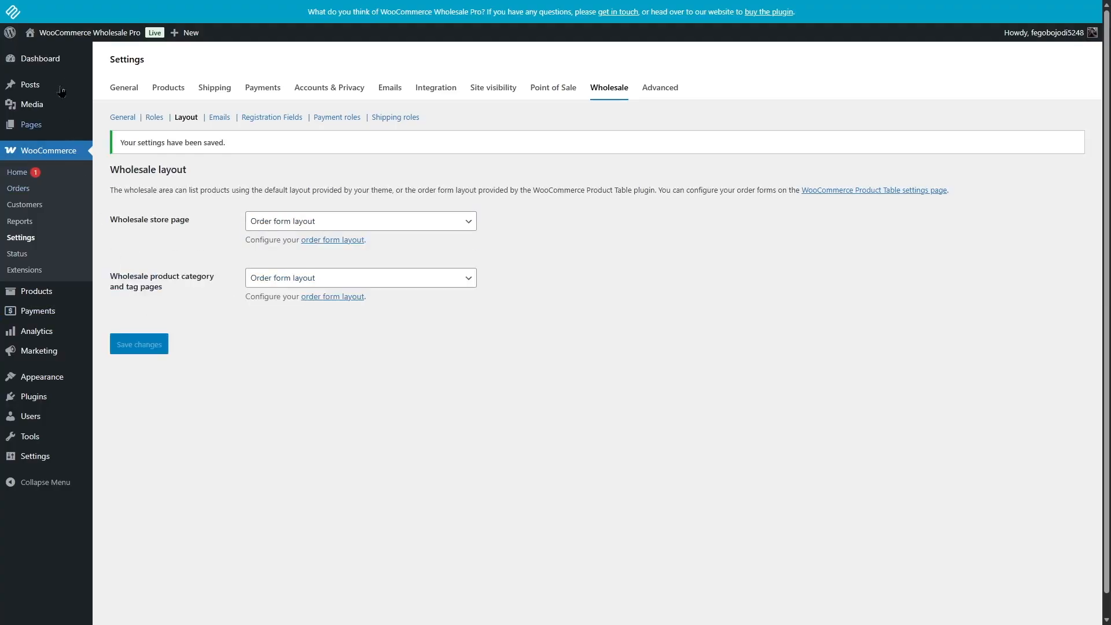
- View the Wholesale Store page on the live site and examine the product table's columns, wholesale prices and purchase options
left_click(74, 52)
mouse_move(283, 178)
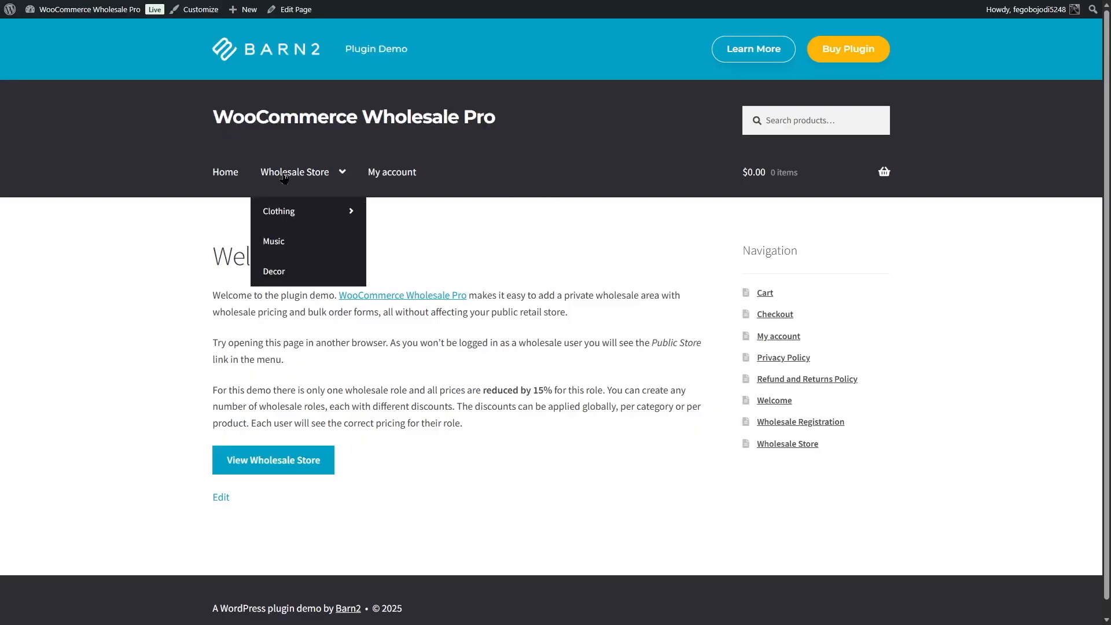
left_click(284, 174)
scroll(991, 236, "down", 3)
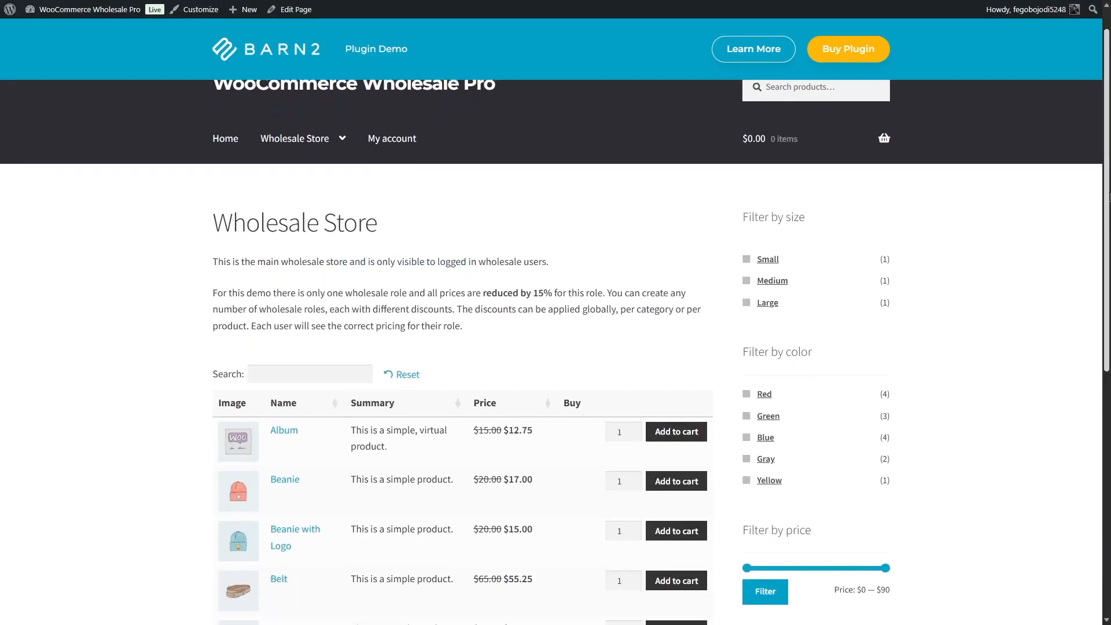
left_click_drag(1110, 274, 1109, 326)
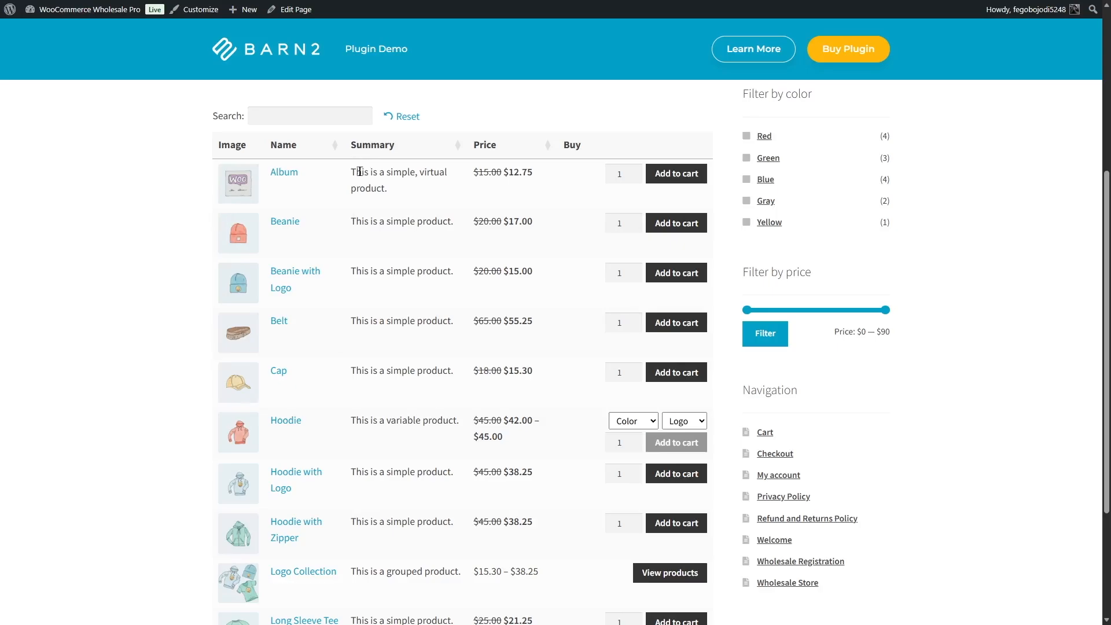
- Increase the Album and Belt quantities, add both products to the cart, and search the order form for hoodie
scroll(346, 278, "up", 2)
left_click(636, 301)
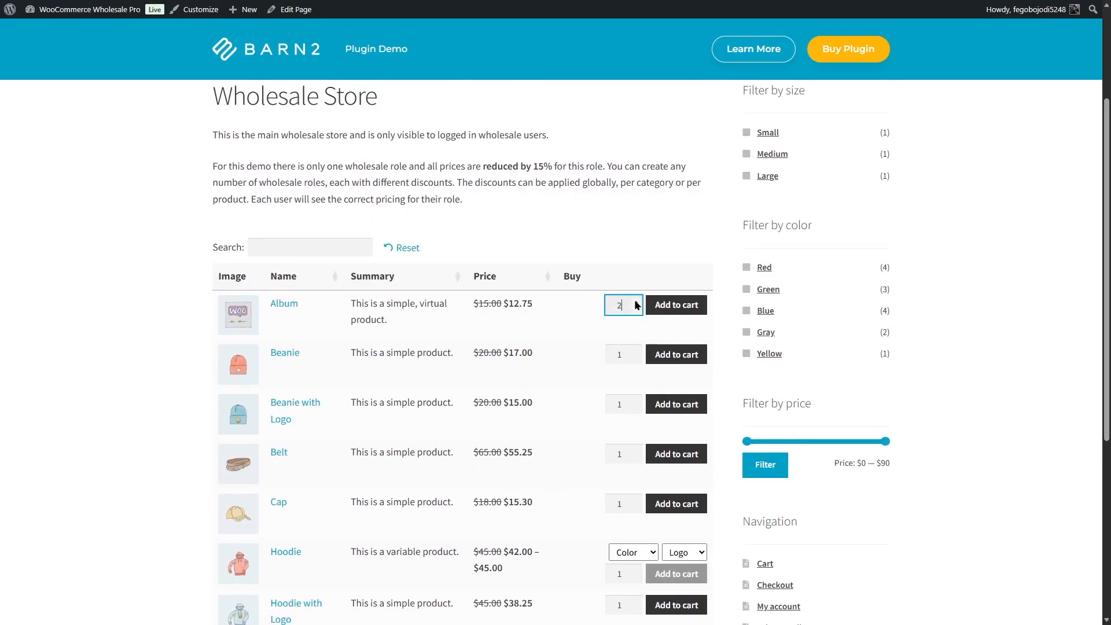
left_click(637, 452)
left_click(637, 452)
left_click(677, 304)
left_click(256, 342)
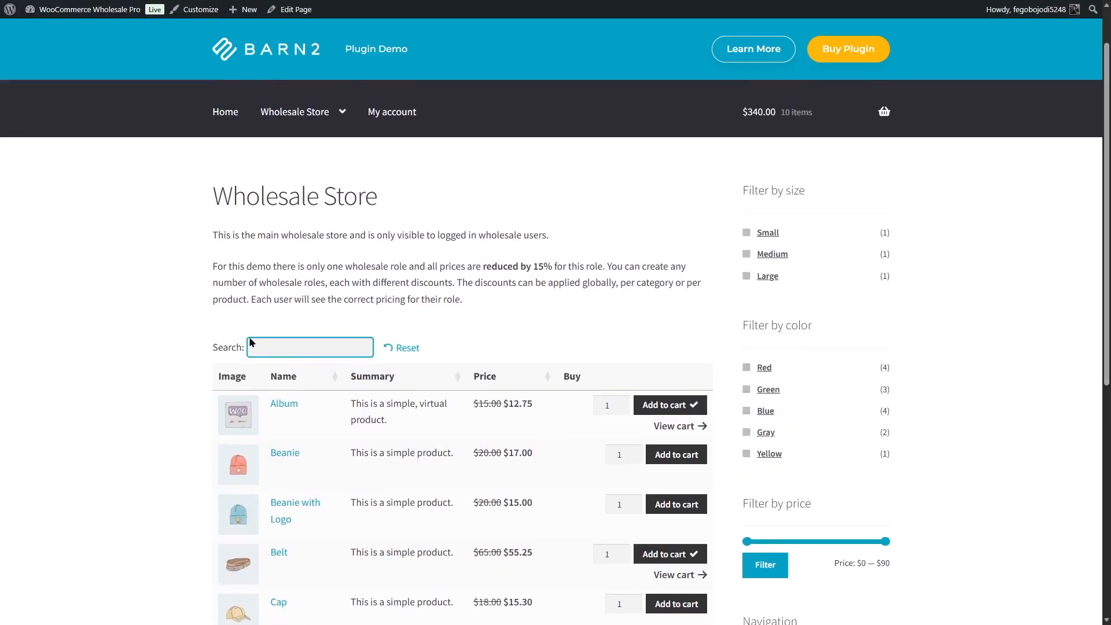
type("hoodie")
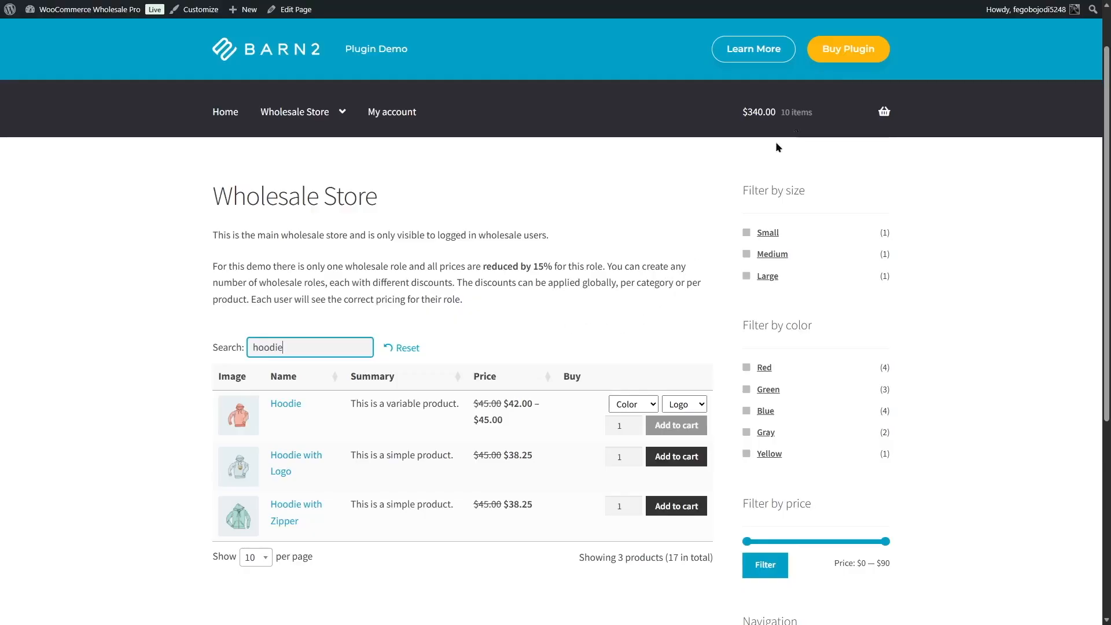
- Open the plugin's purchase page and compare the plans, checking the annual and lifetime licence options of the single Wholesale Pro plugin
left_click(857, 50)
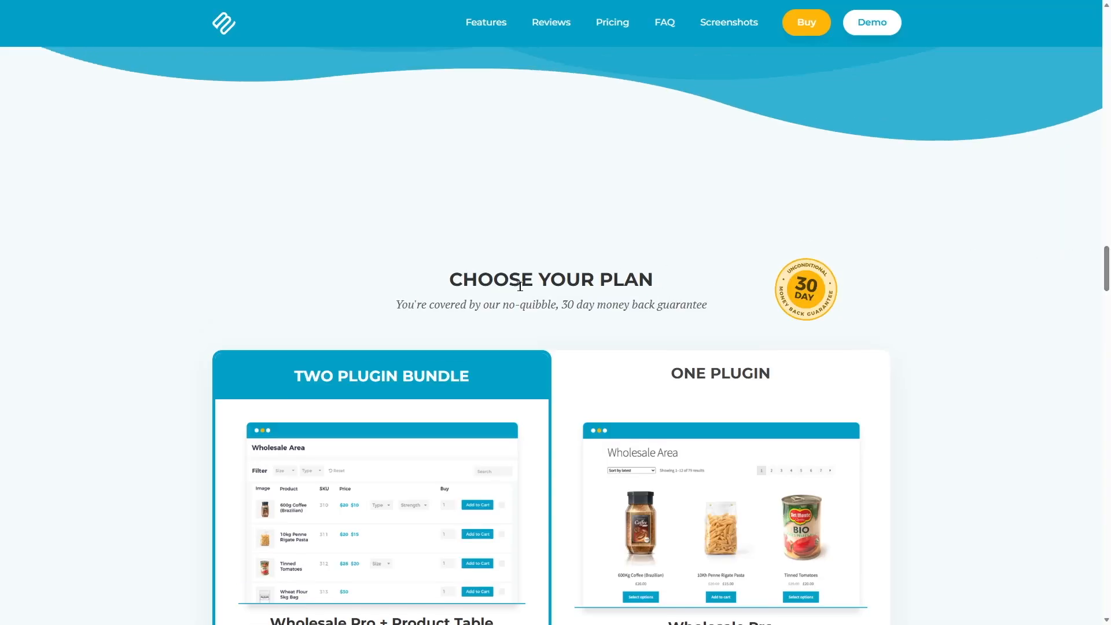
scroll(1104, 268, "down", 2)
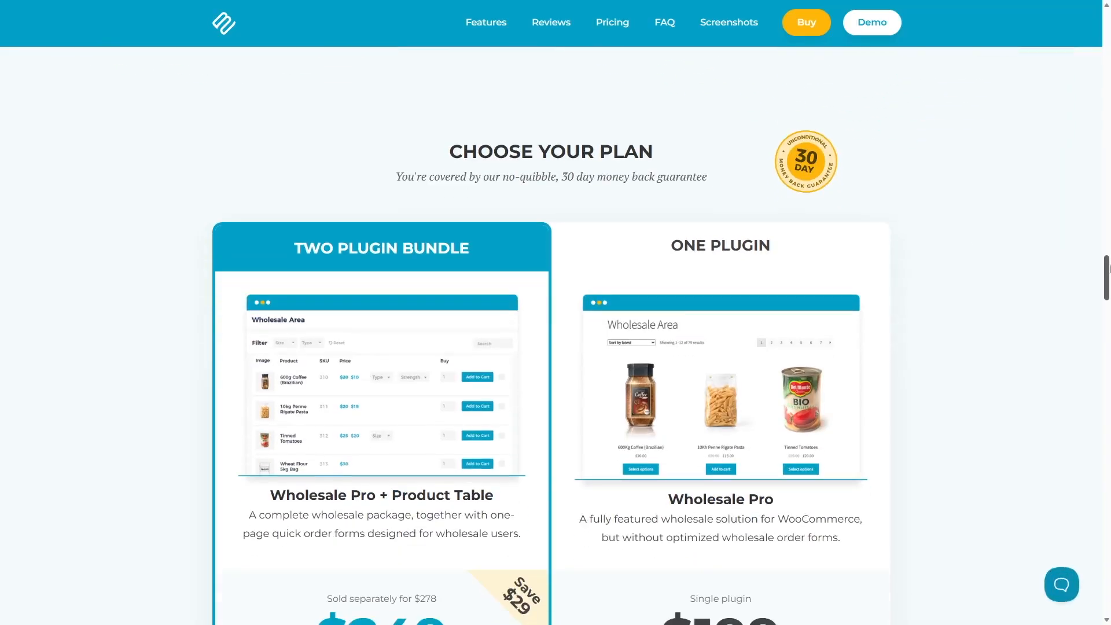
scroll(751, 203, "down", 3)
scroll(751, 203, "up", 2)
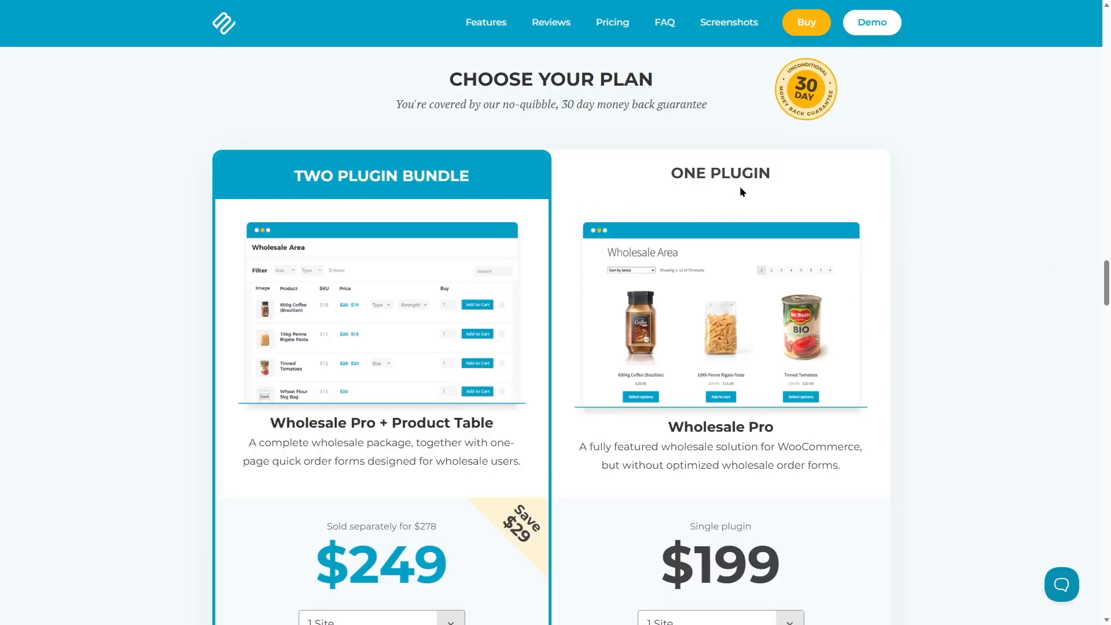
scroll(691, 287, "down", 2)
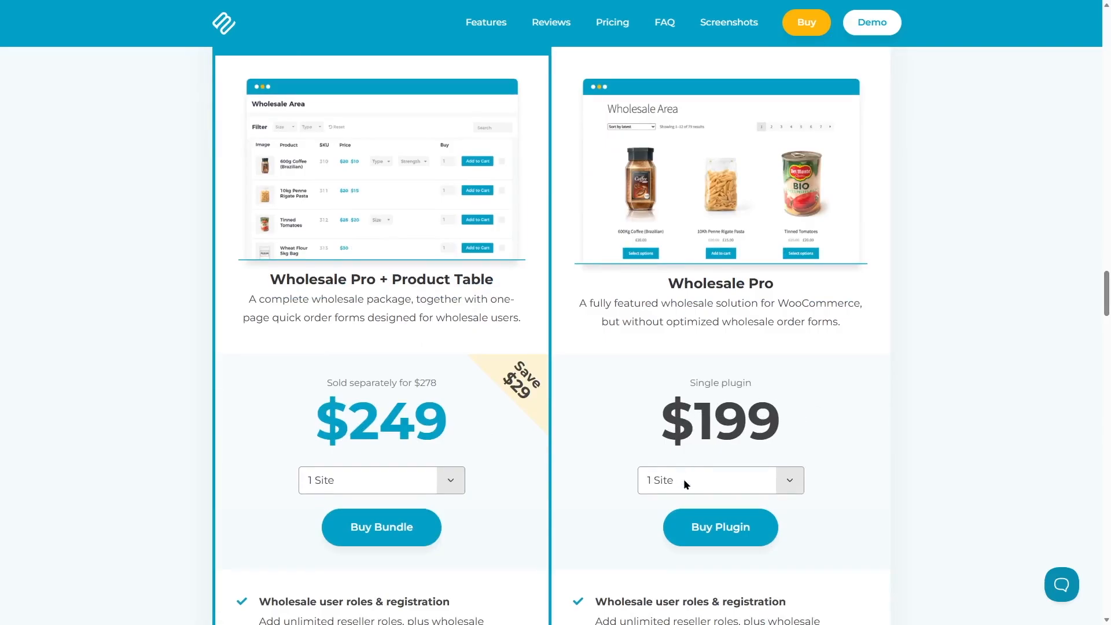
scroll(890, 345, "down", 1)
left_click(795, 399)
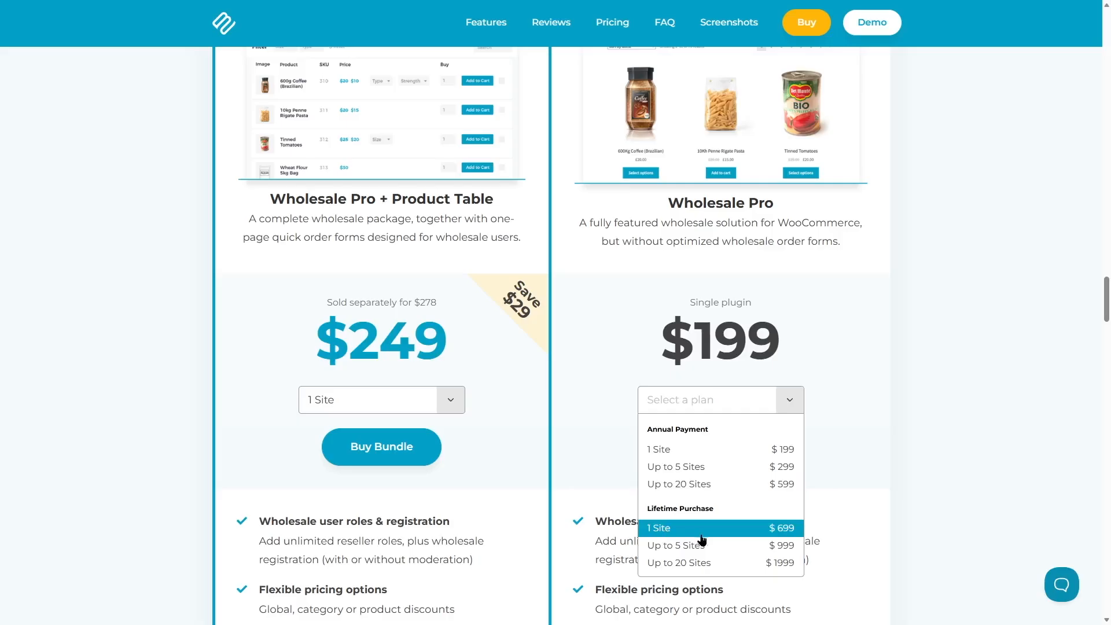
- Examine the annual and lifetime licence options of the Wholesale Pro + Product Table bundle and return to the product page's introduction
scroll(700, 562, "up", 6)
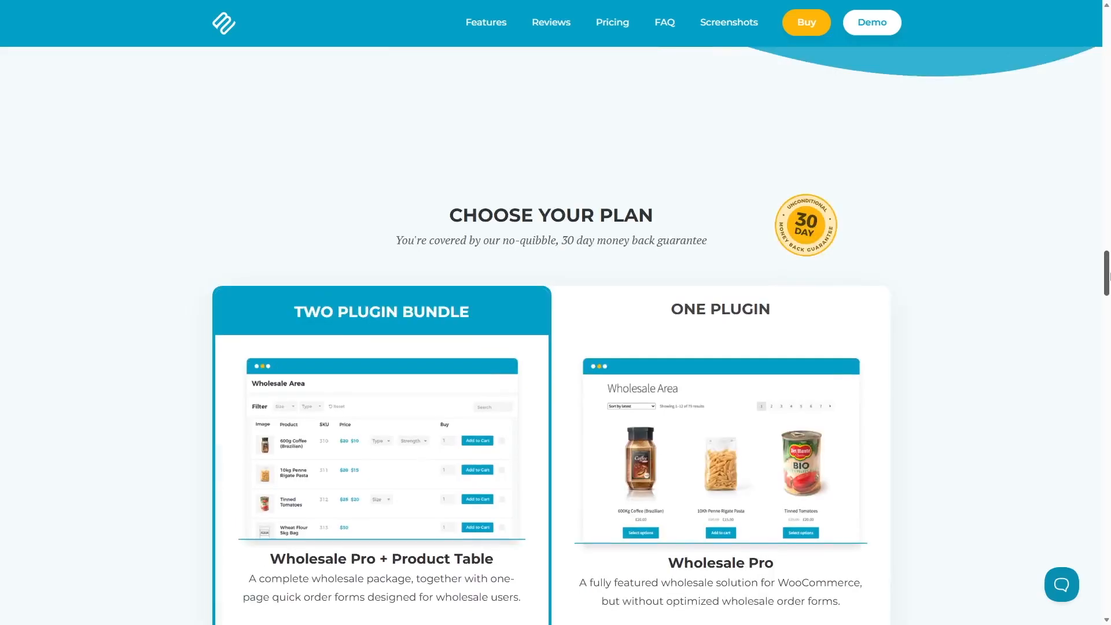
scroll(338, 283, "down", 4)
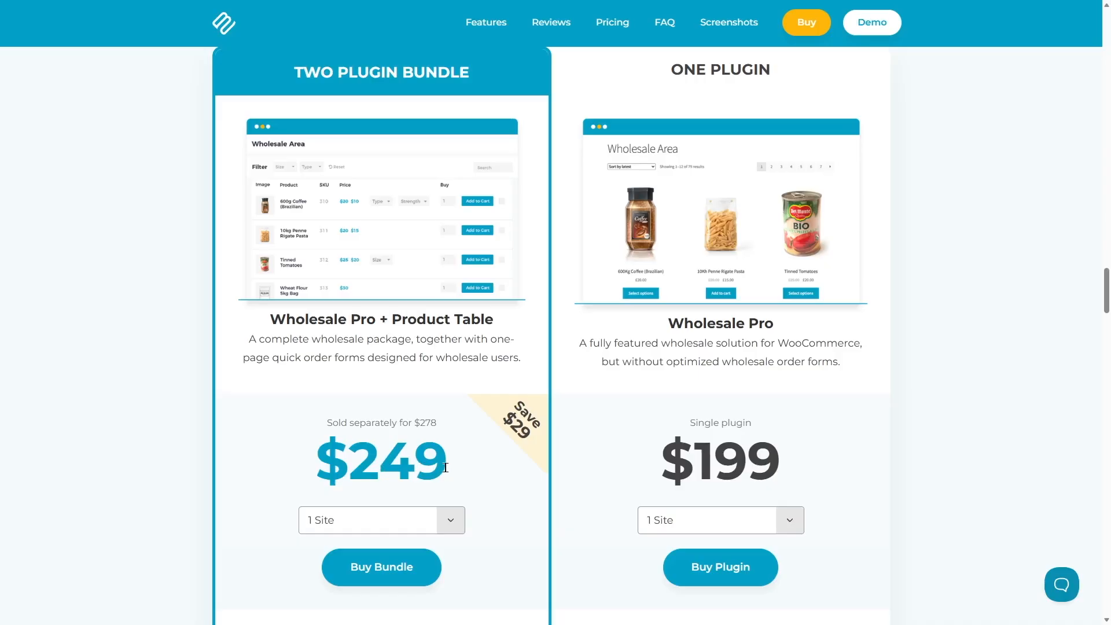
scroll(445, 468, "down", 3)
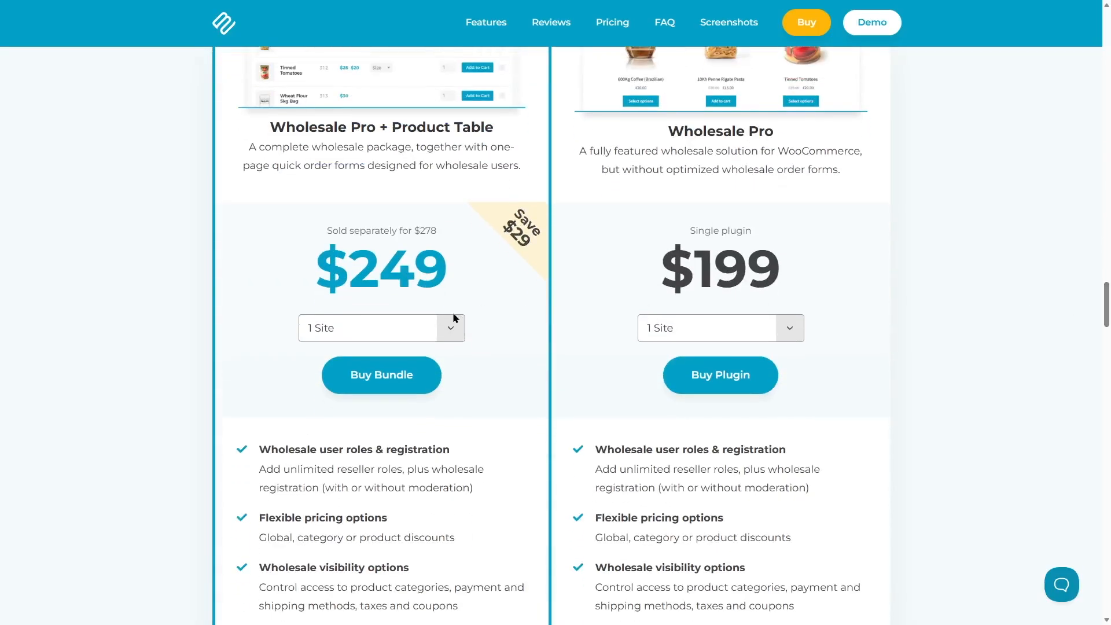
left_click(452, 329)
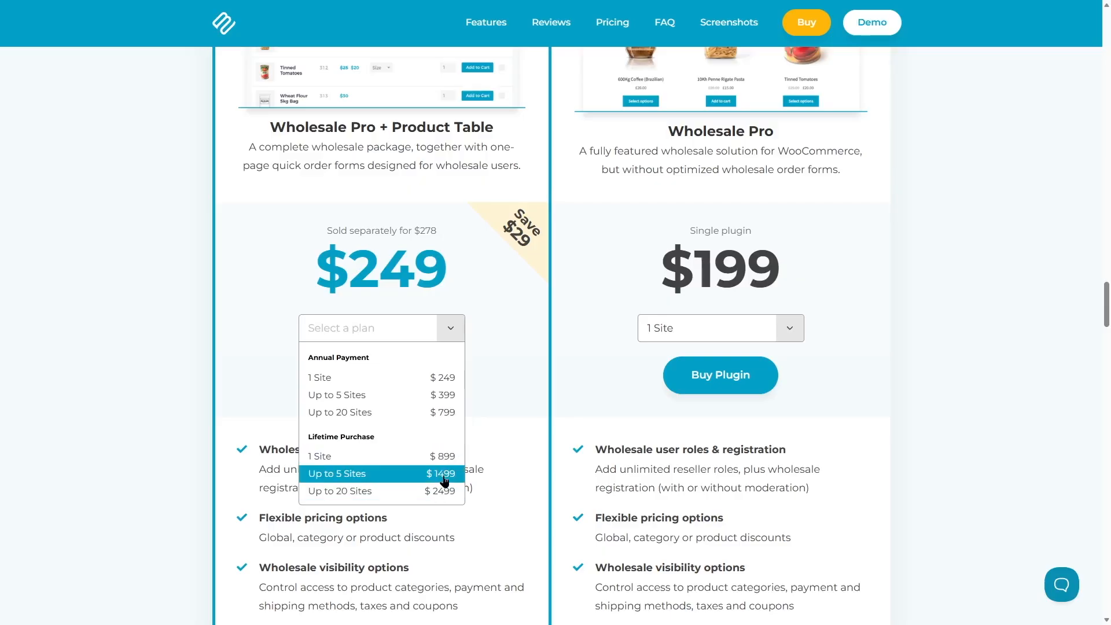
left_click(439, 504)
left_click_drag(1108, 307, 1108, 36)
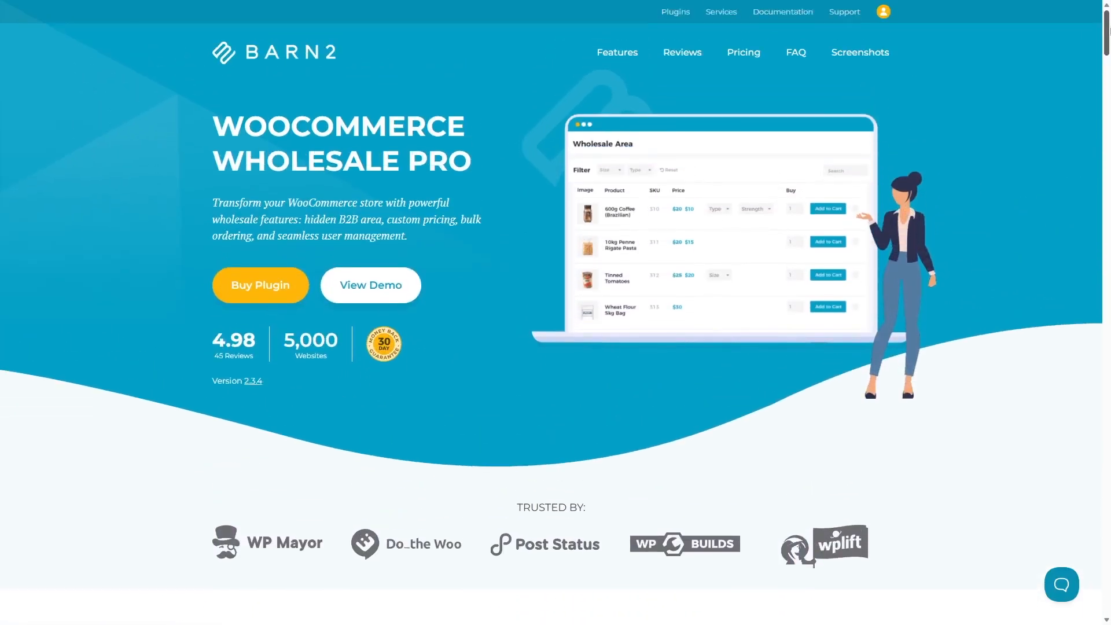